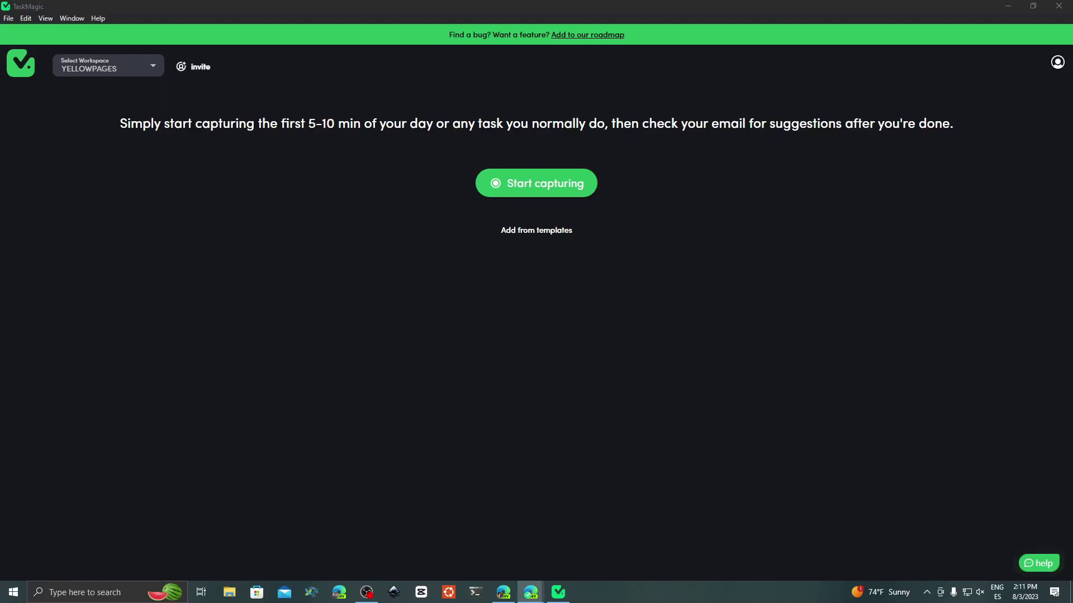
# Bring Google Sheets into view and select the verticals from Roofing down to Lawncare.
pyautogui.moveTo(1072, 93); pyautogui.dragTo(651, 83)
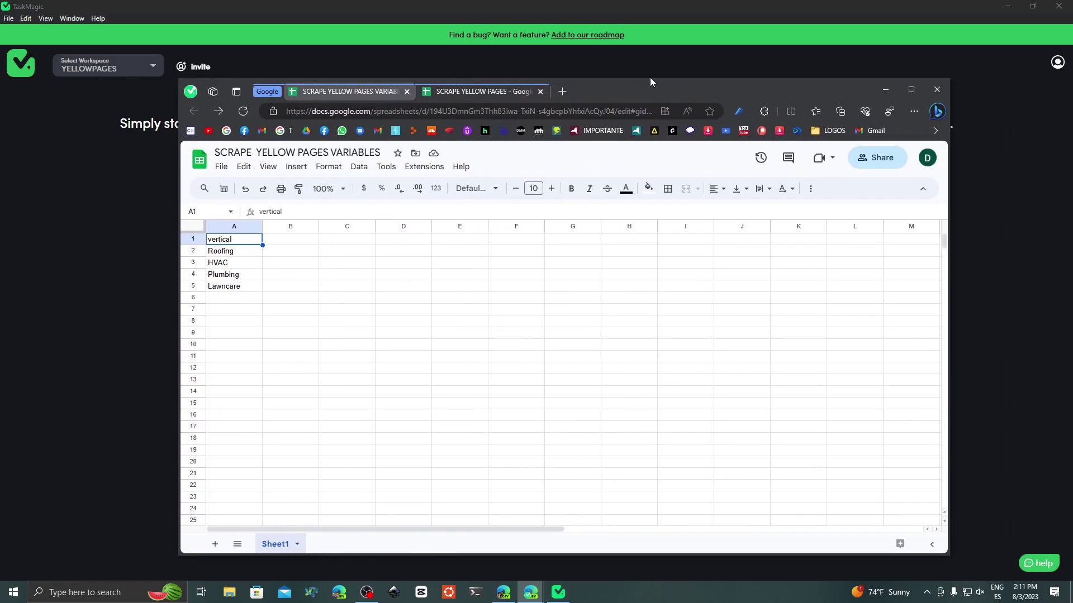
pyautogui.click(232, 251)
pyautogui.keyDown('shift'); pyautogui.click(235, 291); pyautogui.keyUp('shift')
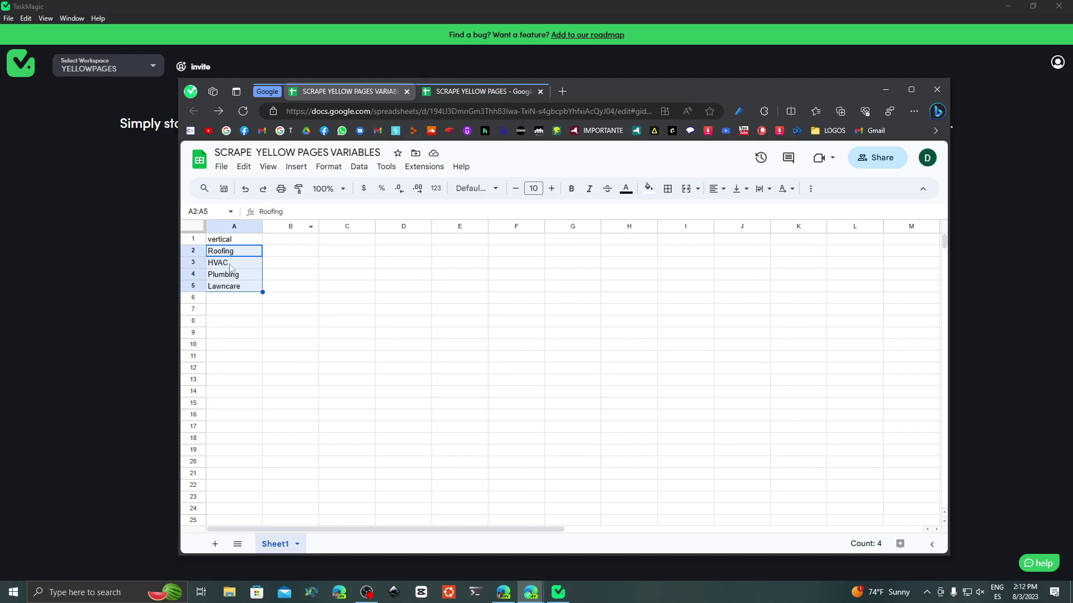
# Switch to the SCRAPE YELLOW PAGES sheet and select the empty data area under Companies.
pyautogui.click(455, 98)
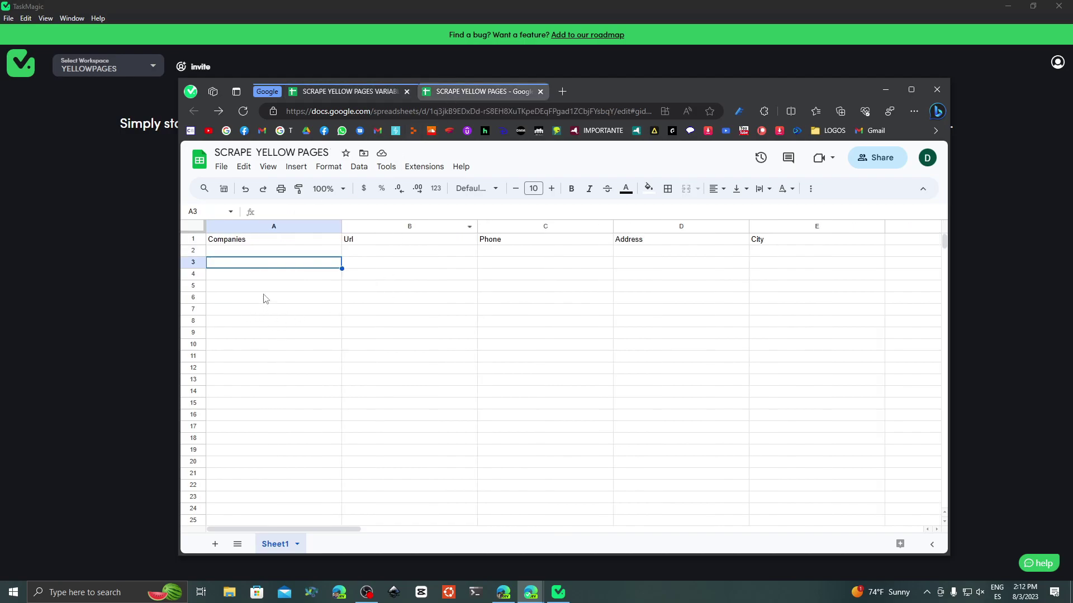
pyautogui.click(274, 251)
pyautogui.keyDown('shift'); pyautogui.click(738, 344); pyautogui.keyUp('shift')
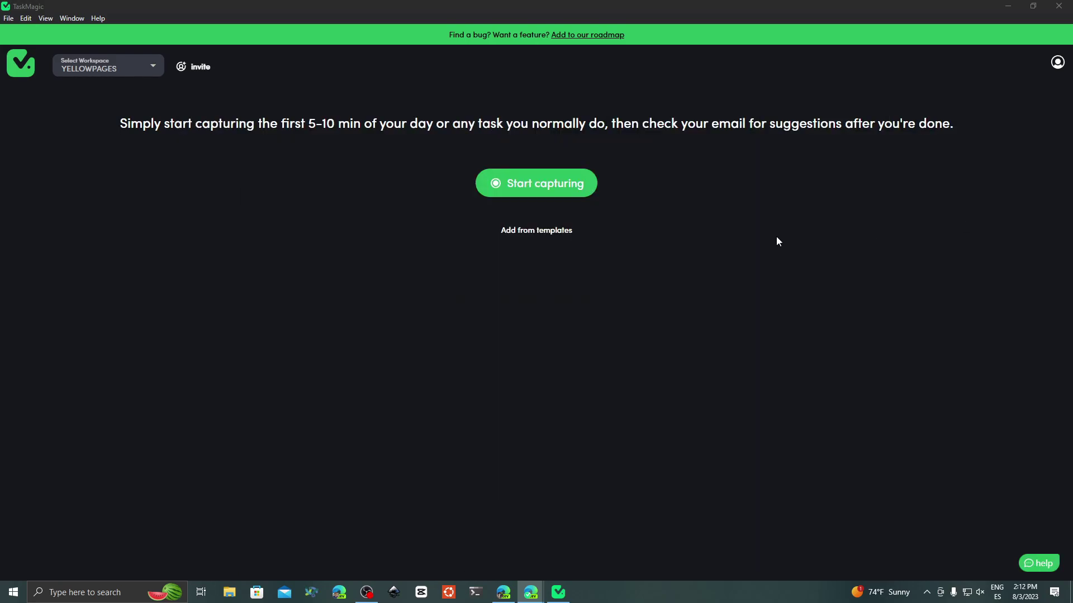
# Start capturing a new automation and go to yellowpages.com.
pyautogui.click(528, 190)
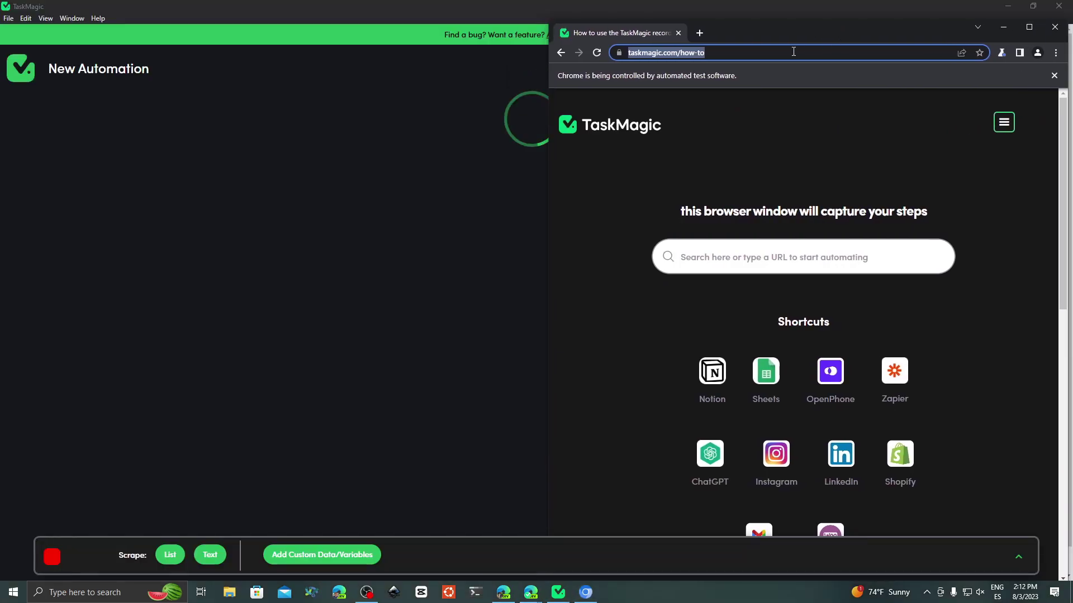
pyautogui.write('yellowpa')
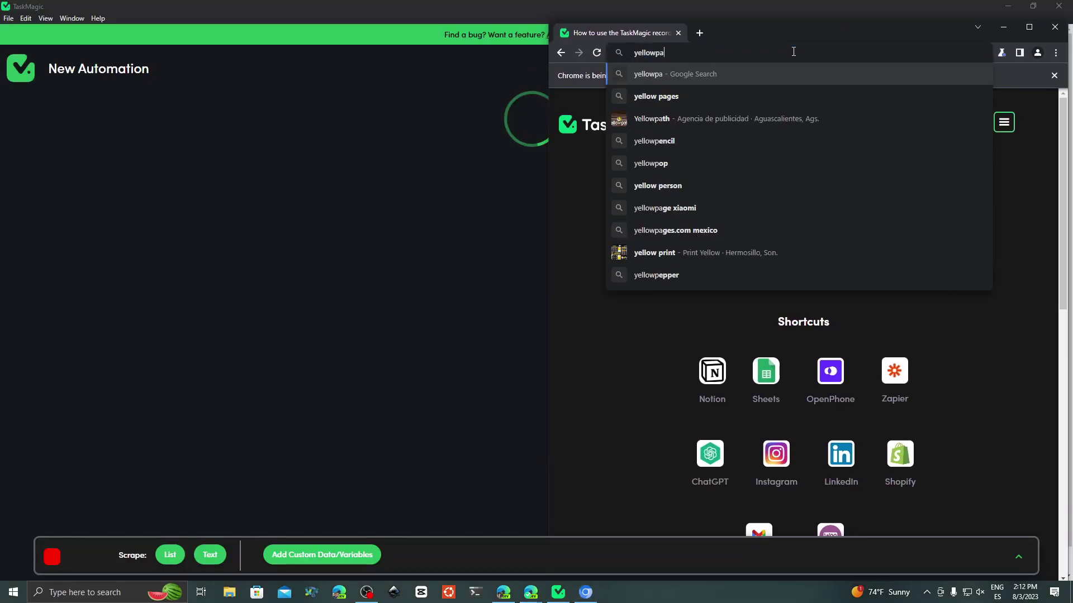
pyautogui.write('ges.com')
pyautogui.press('Return')
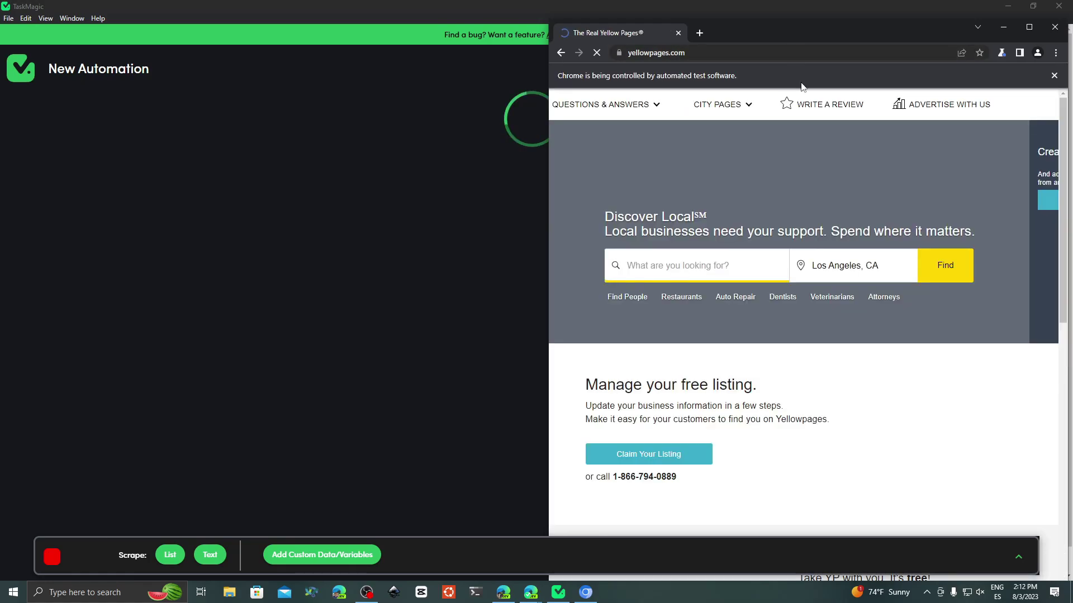
# Search Yellow Pages for roofing in Los Angeles, CA.
pyautogui.click(698, 274)
pyautogui.write('roofing')
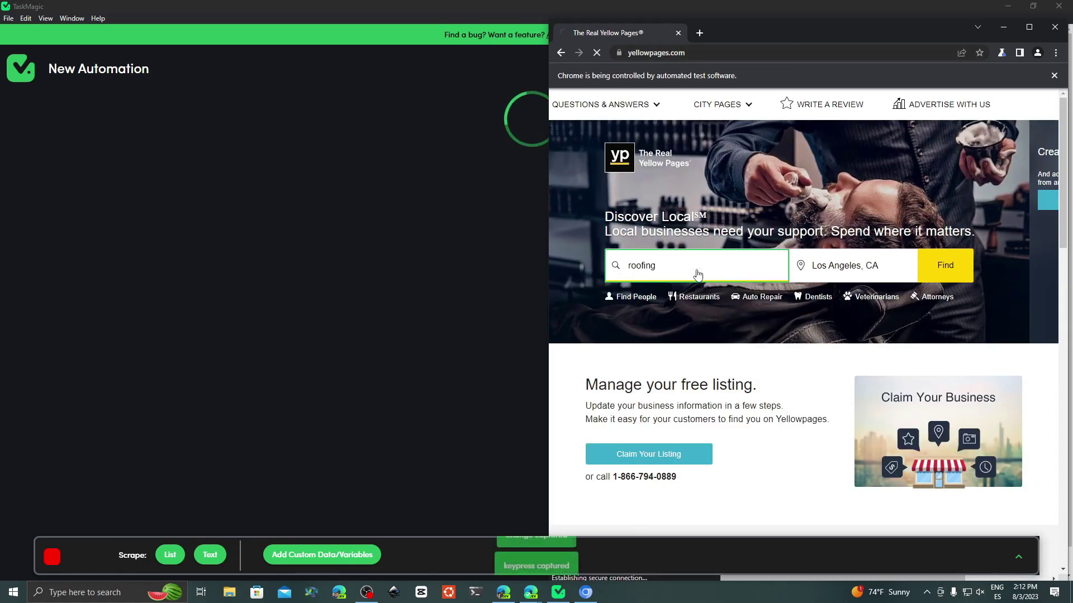
pyautogui.press('Return')
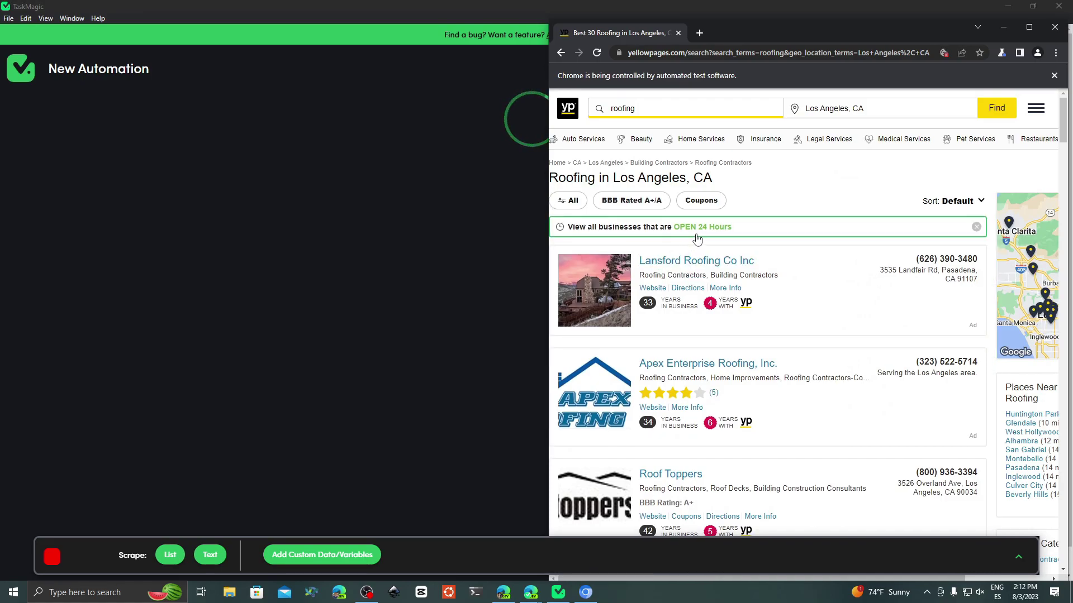
# Scroll through the Yellow Pages roofing results for Los Angeles, CA.
pyautogui.scroll(-1, 697, 239)
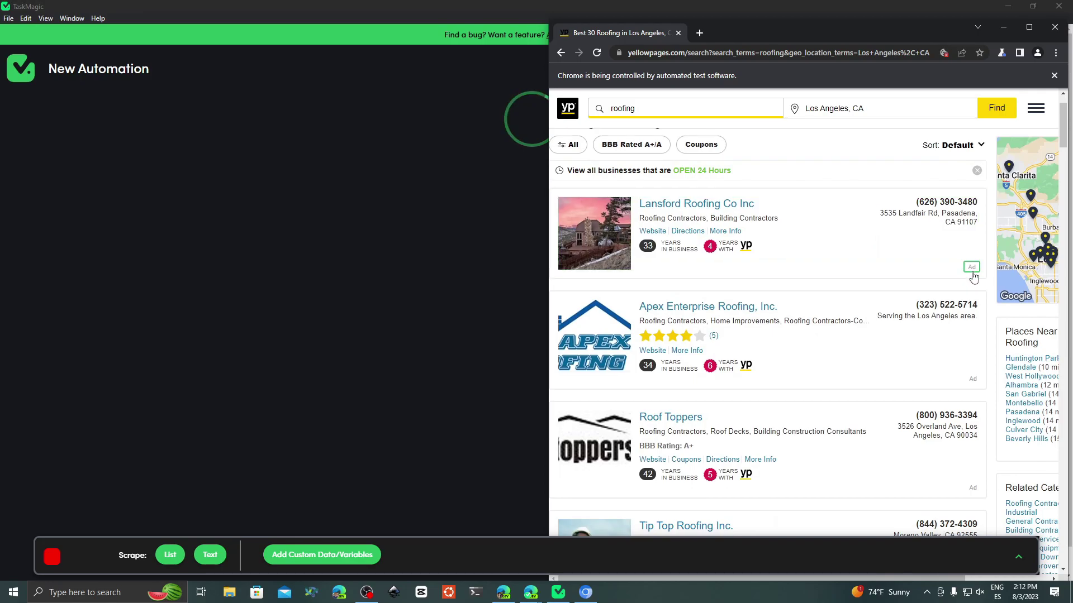
pyautogui.scroll(-2, 967, 277)
pyautogui.scroll(-7, 972, 271)
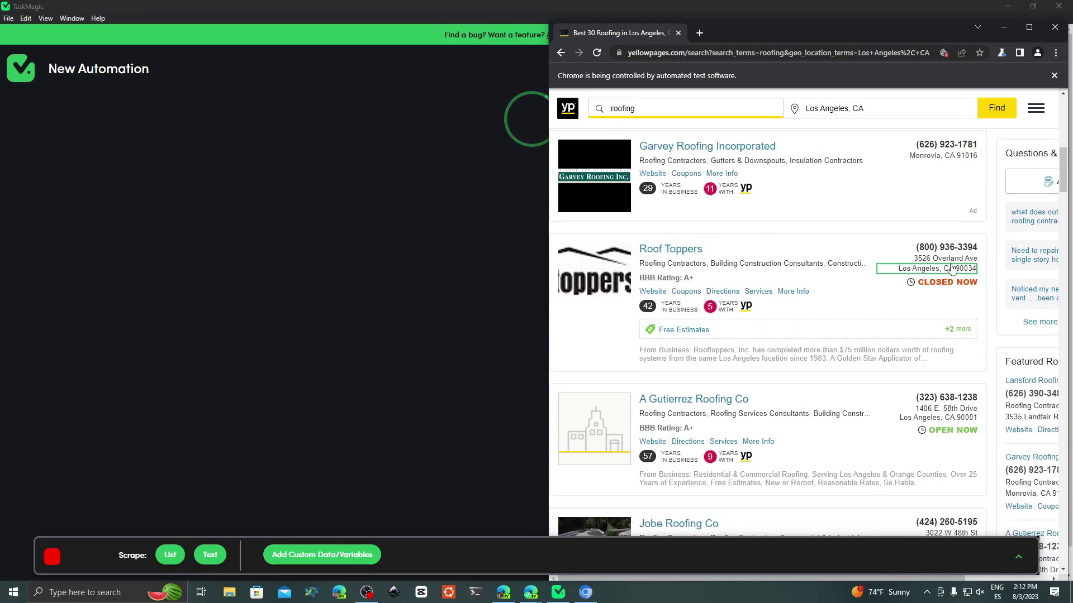
pyautogui.scroll(6, 953, 264)
pyautogui.scroll(-7, 953, 264)
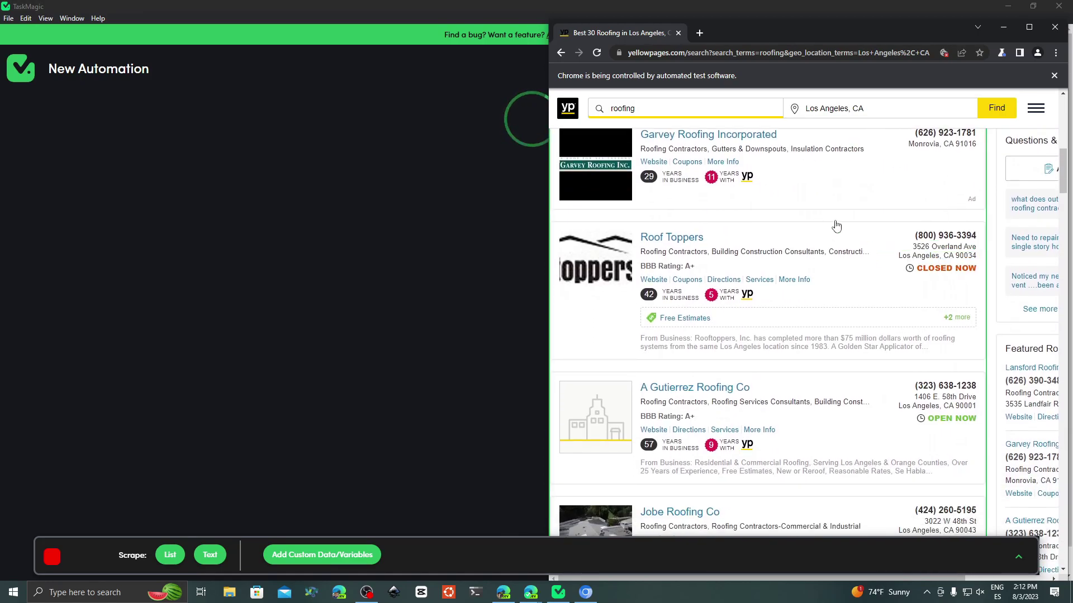
pyautogui.scroll(-2, 781, 288)
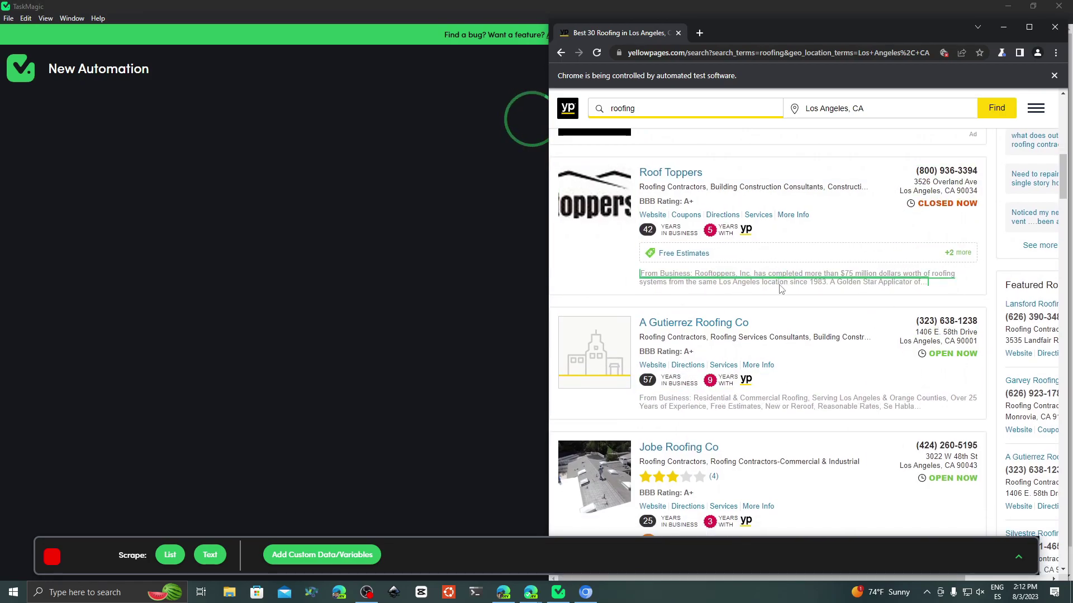
pyautogui.scroll(4, 782, 288)
pyautogui.scroll(-1, 782, 285)
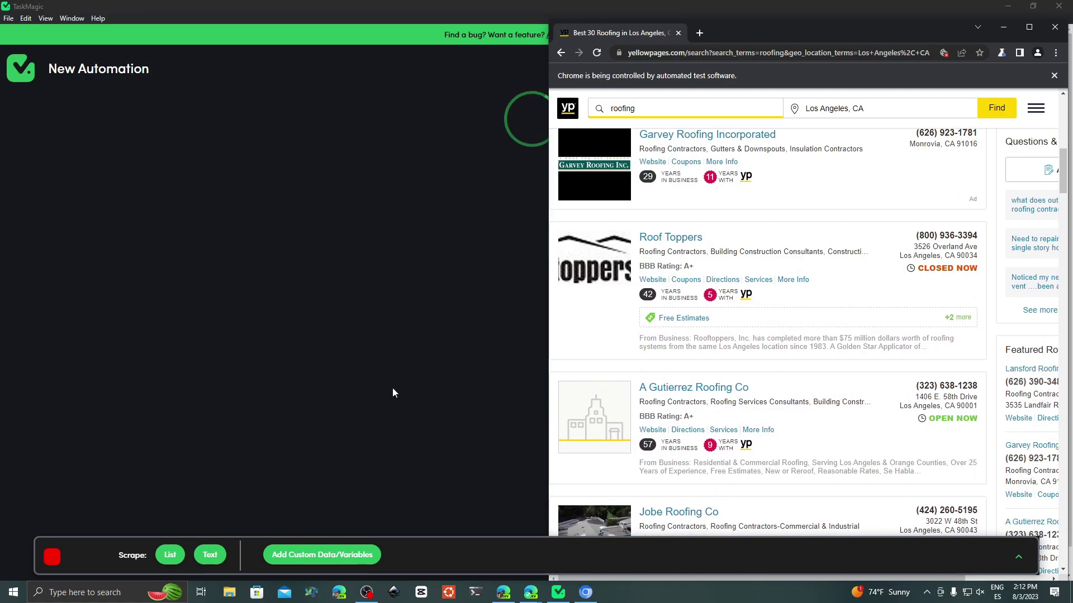
# Scrape the business names as a text list, from Roof Toppers to A Gutierrez Roofing Co.
pyautogui.click(163, 556)
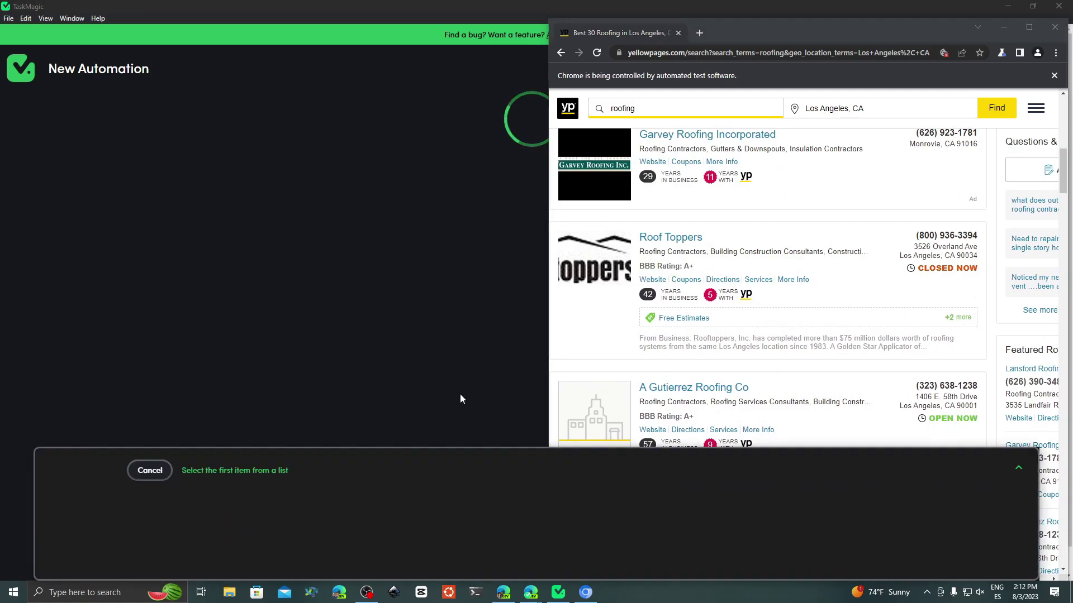
pyautogui.click(672, 238)
pyautogui.scroll(-2, 672, 254)
pyautogui.click(677, 276)
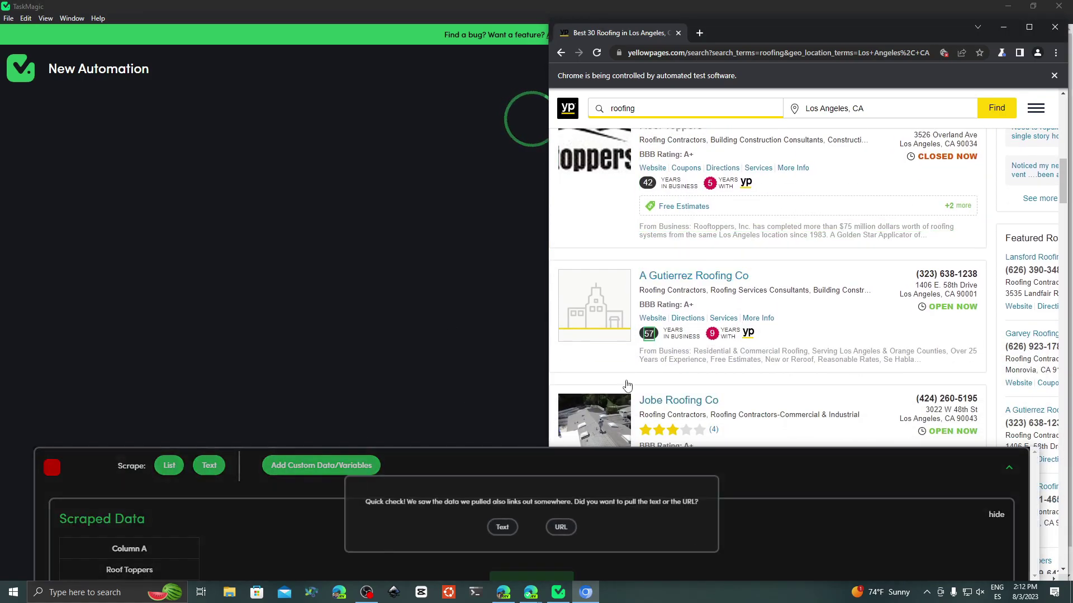
pyautogui.click(516, 520)
# Scrape a second list of the same listings as links.
pyautogui.click(169, 466)
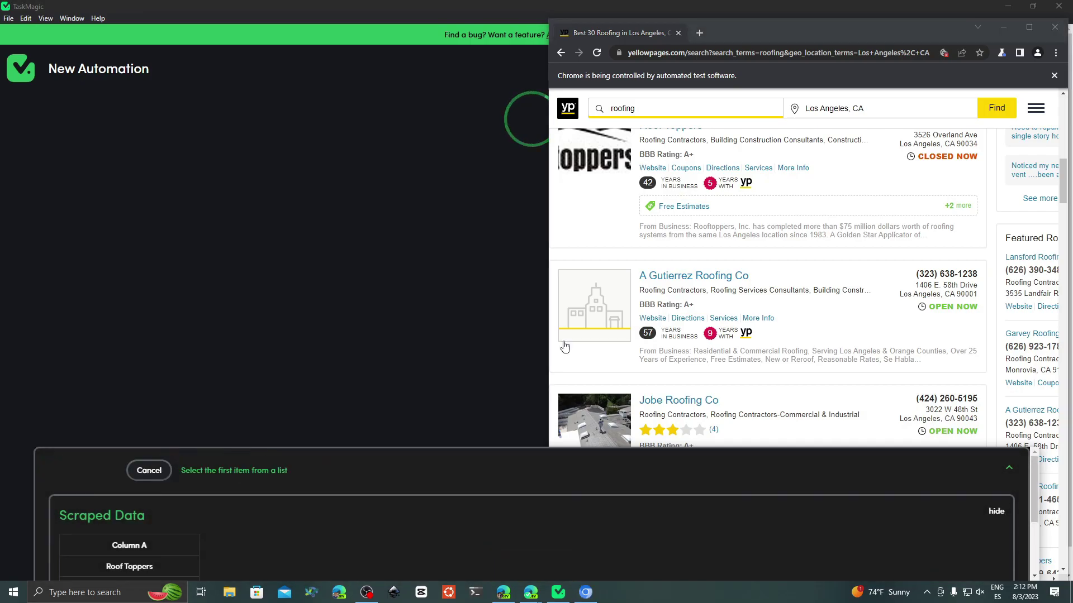
pyautogui.scroll(1, 679, 186)
pyautogui.click(678, 185)
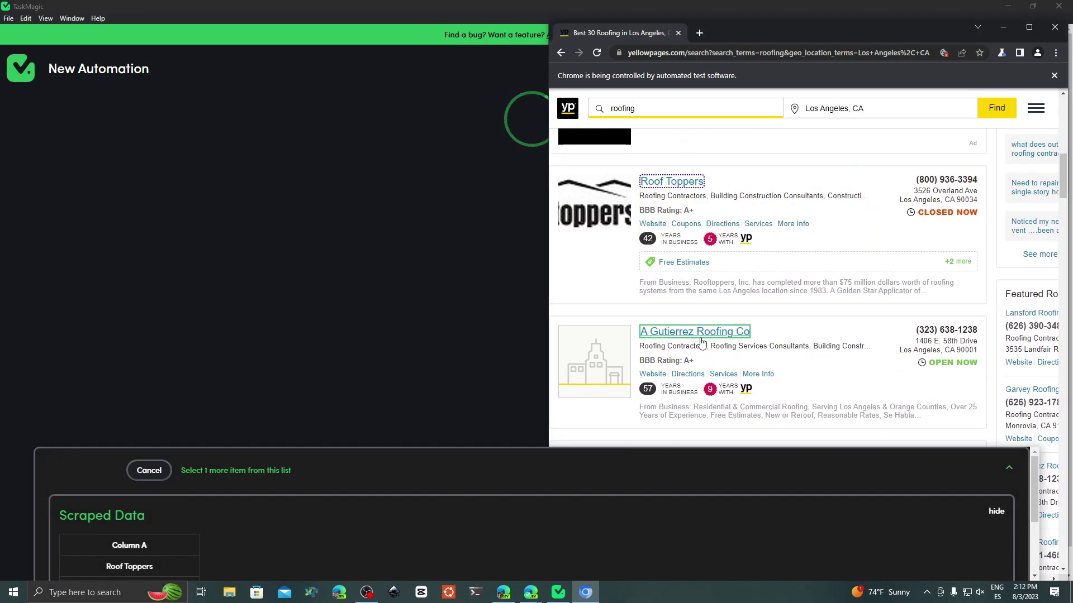
pyautogui.click(699, 335)
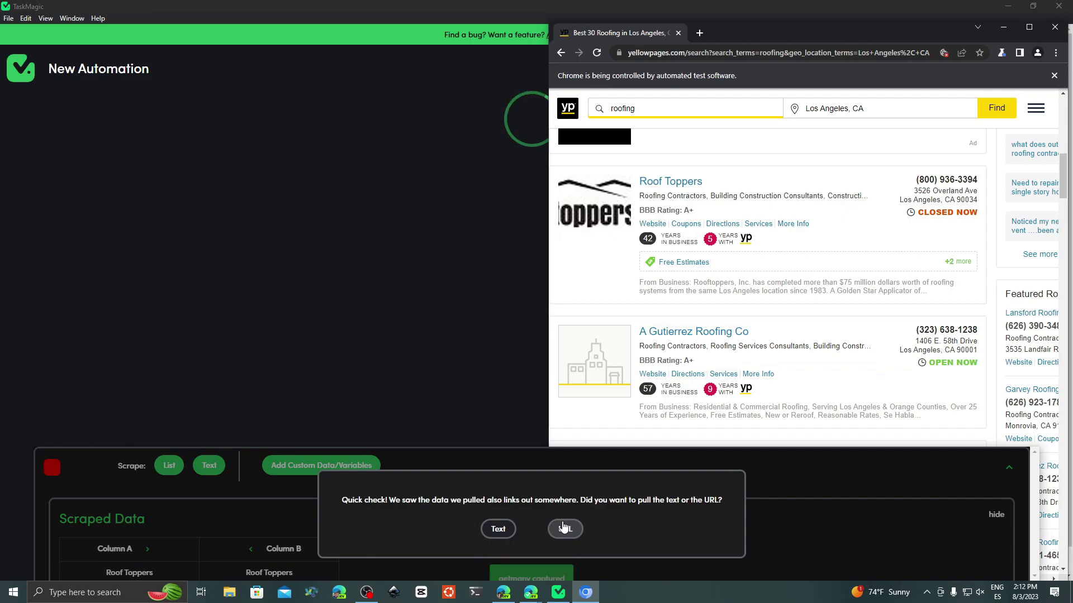
pyautogui.click(565, 528)
# Scrape the listings' phone numbers, street addresses and city lines as lists.
pyautogui.click(168, 467)
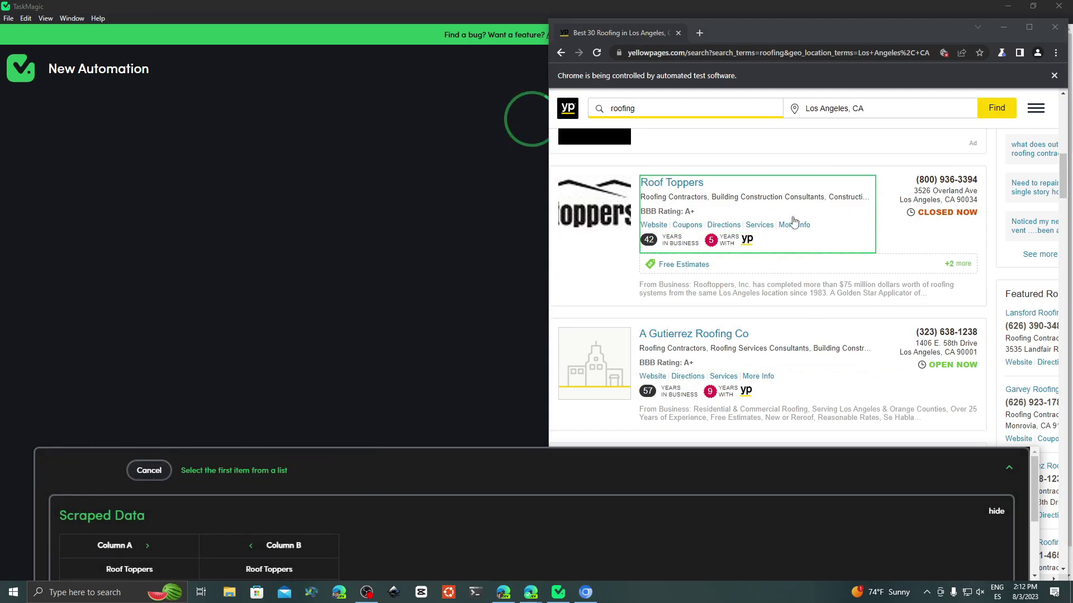
pyautogui.click(929, 182)
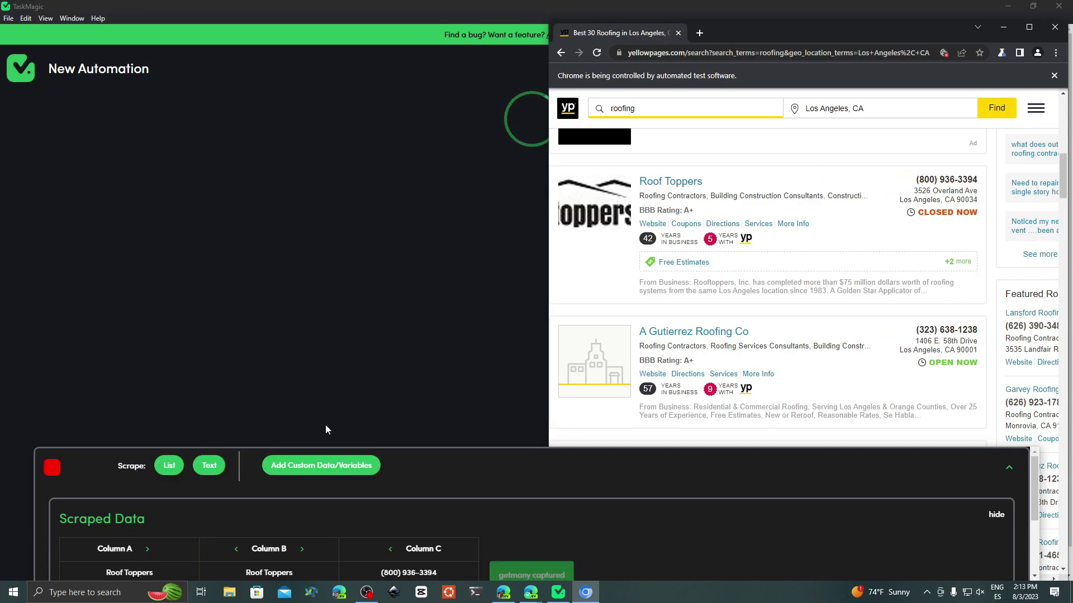
pyautogui.click(182, 466)
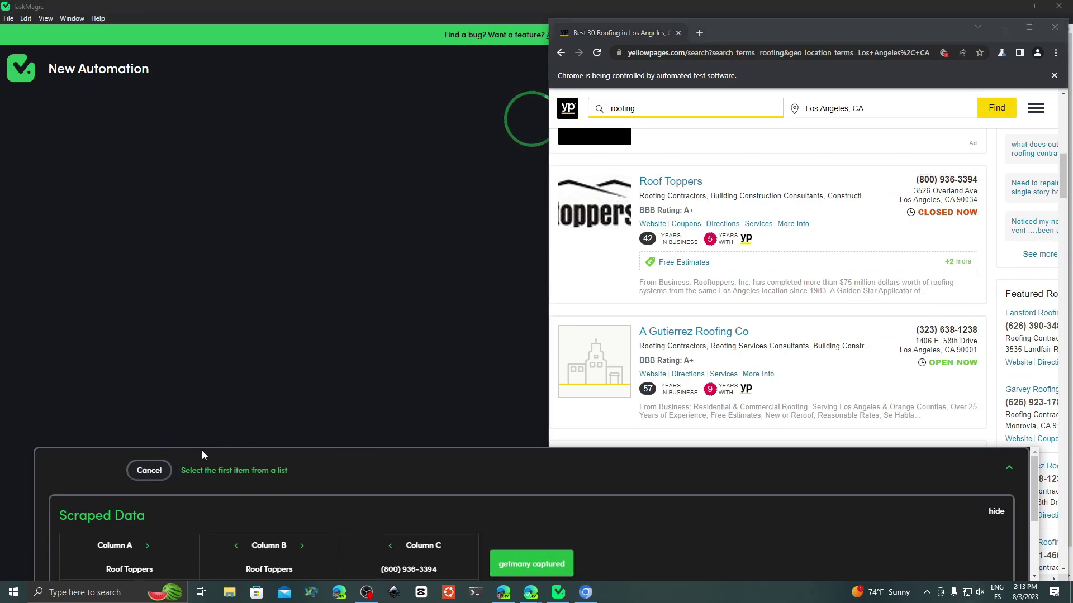
pyautogui.click(936, 191)
pyautogui.click(937, 330)
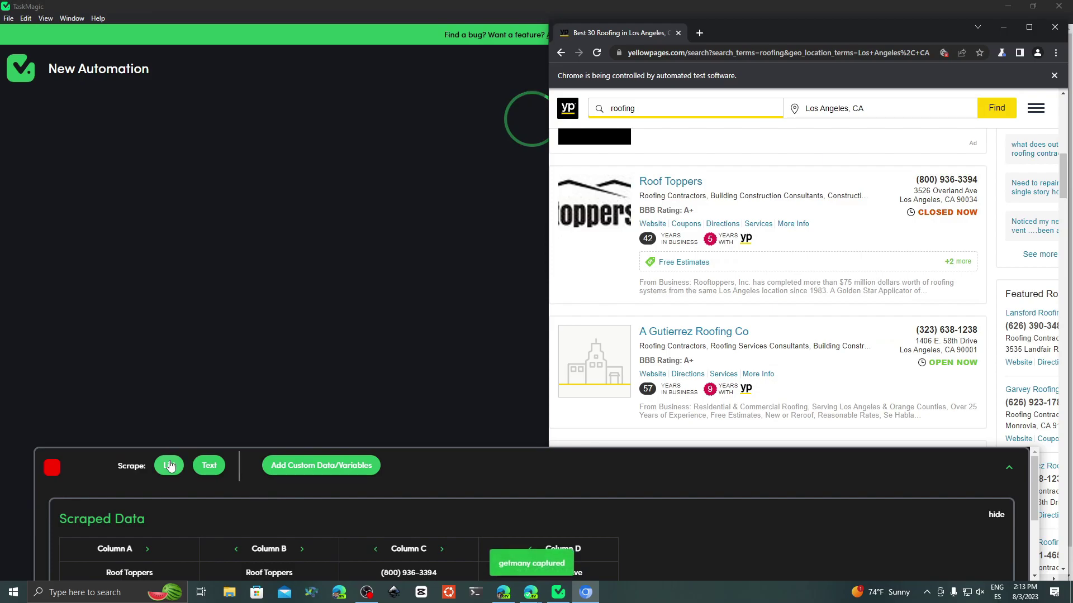
pyautogui.click(936, 200)
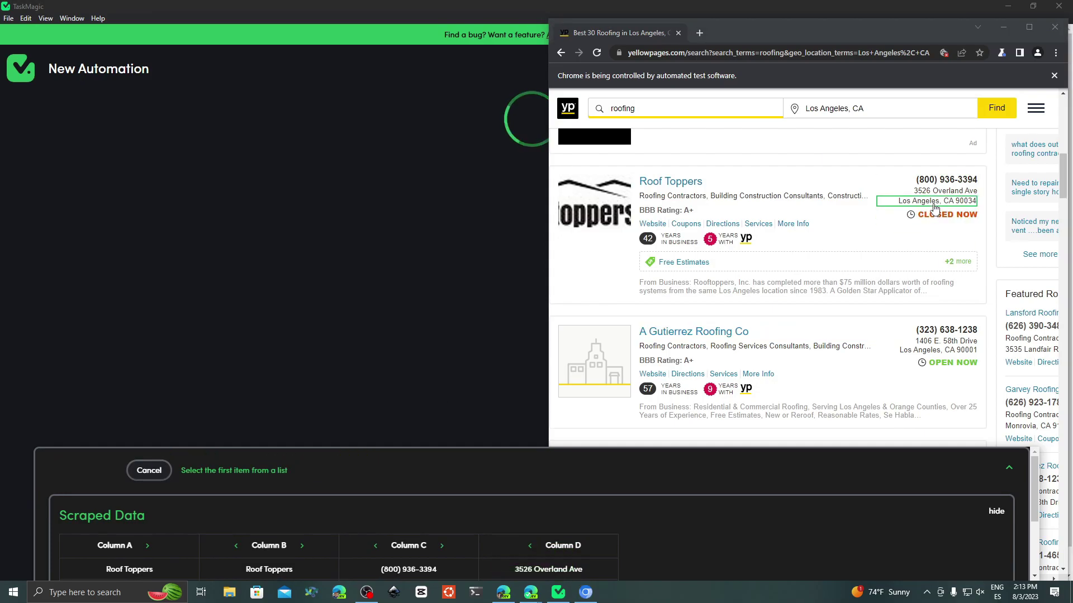
pyautogui.click(936, 352)
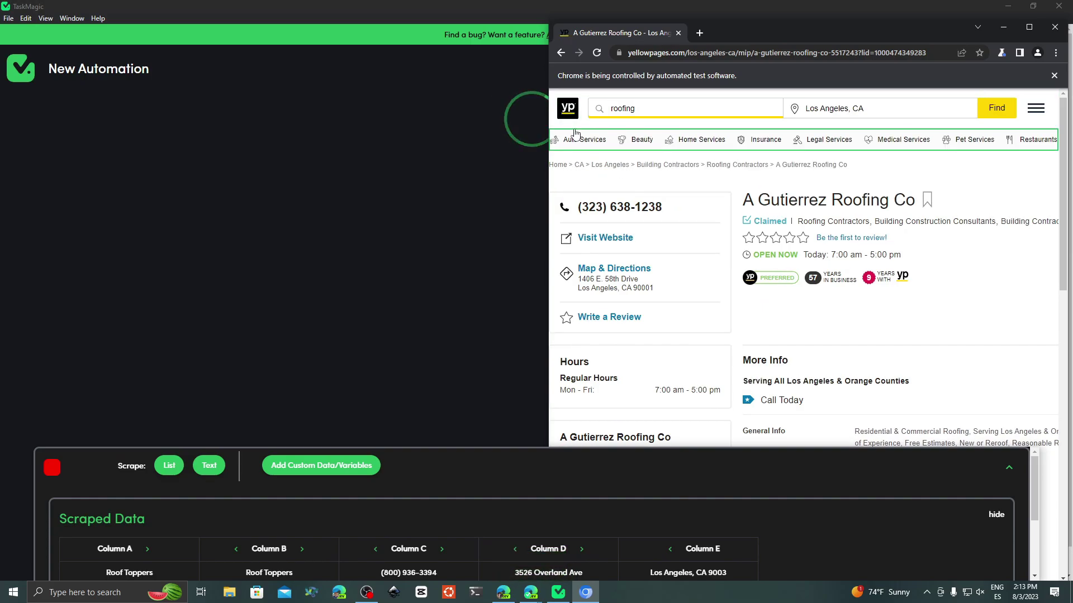
# Record returning to the Yellow Pages search field, stop recording, and begin trigger setup.
pyautogui.click(568, 113)
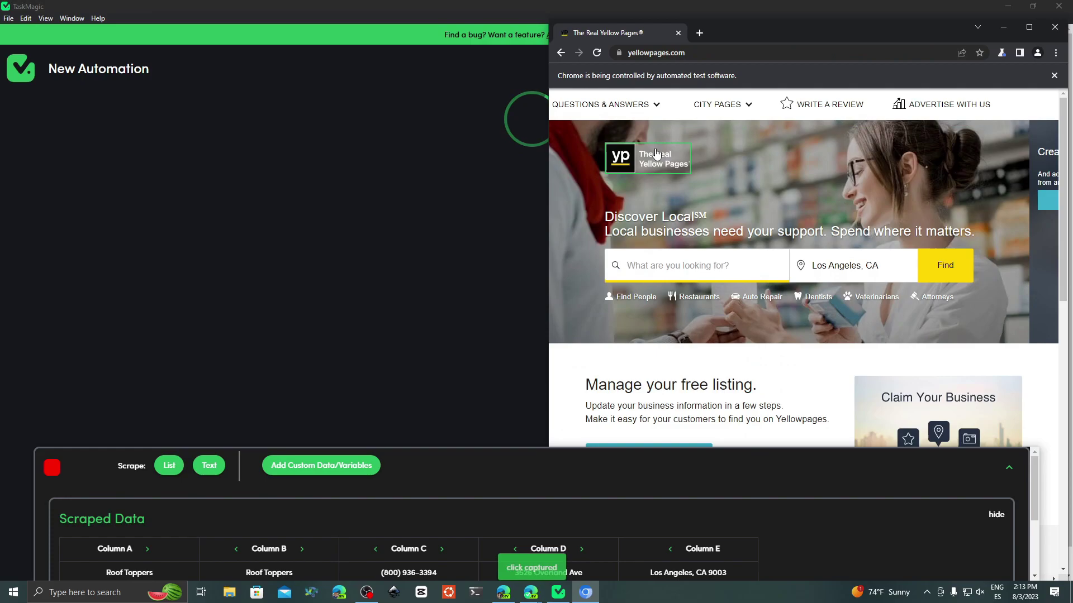
pyautogui.click(707, 266)
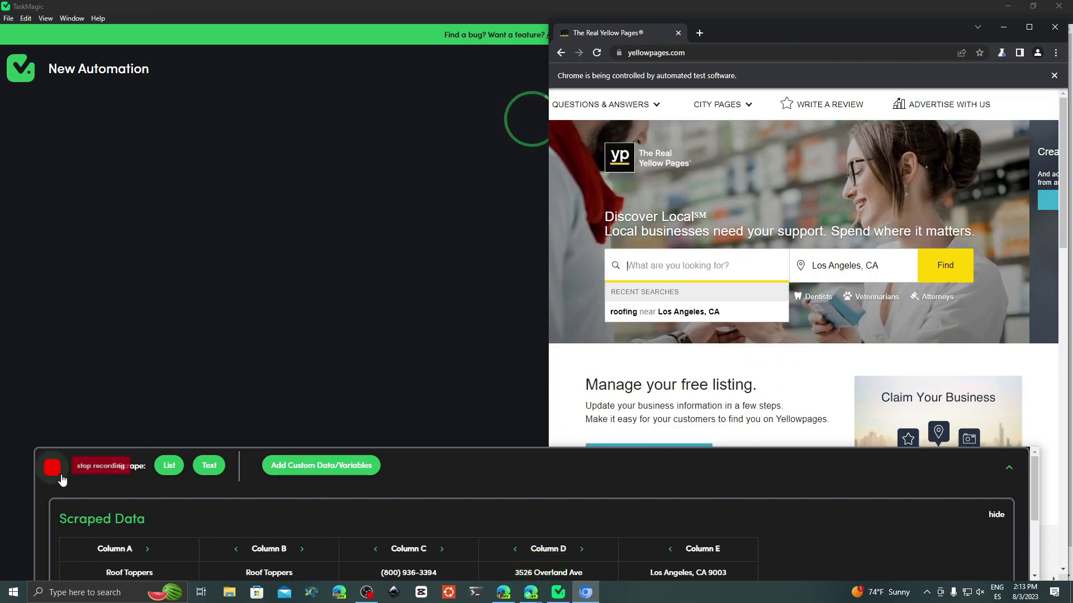
pyautogui.click(53, 469)
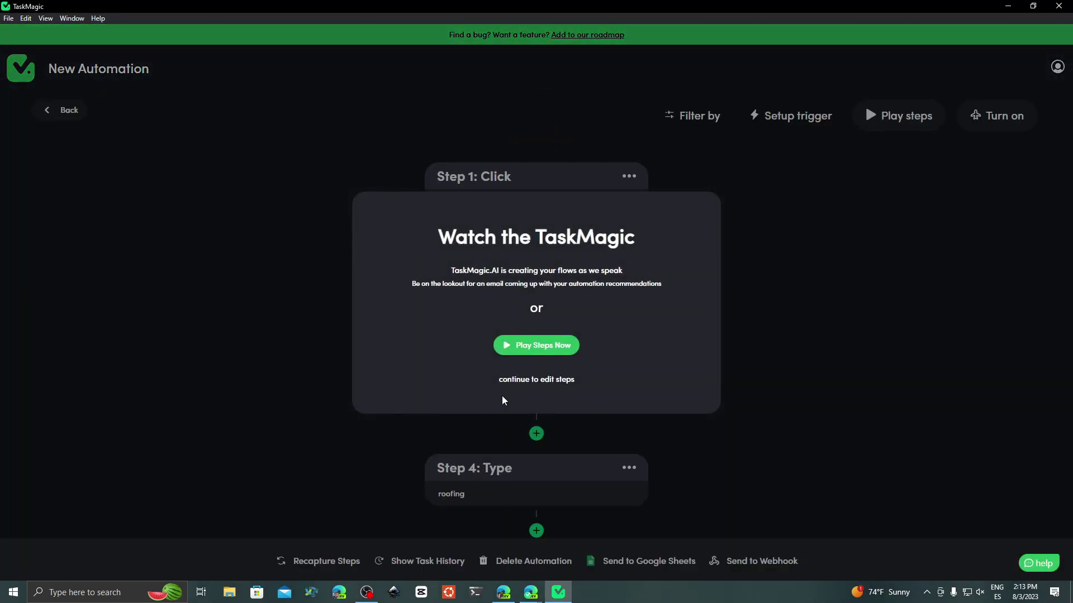
pyautogui.click(525, 381)
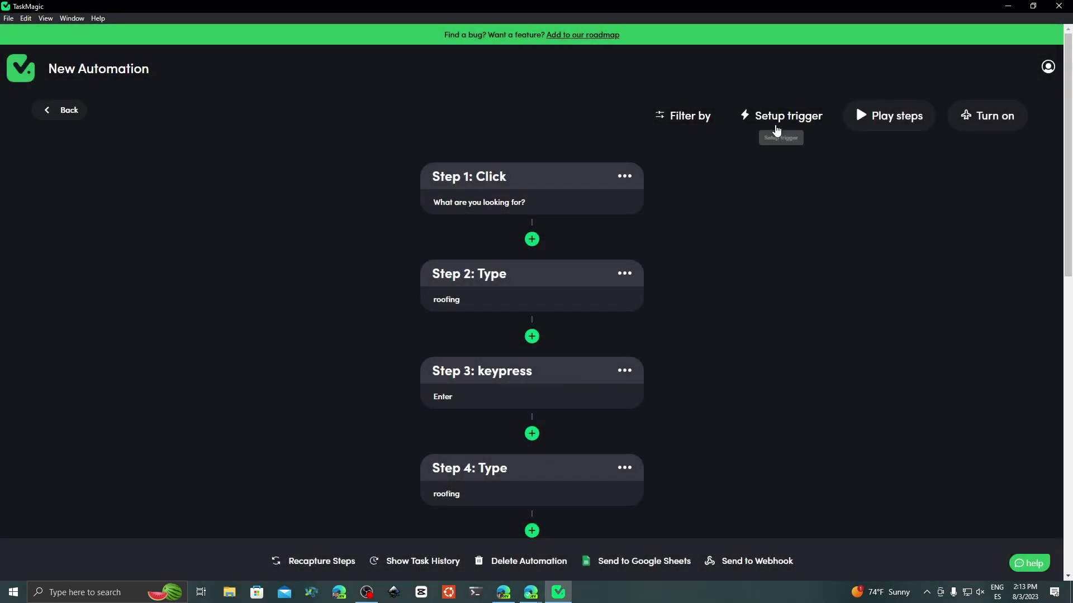
pyautogui.click(776, 125)
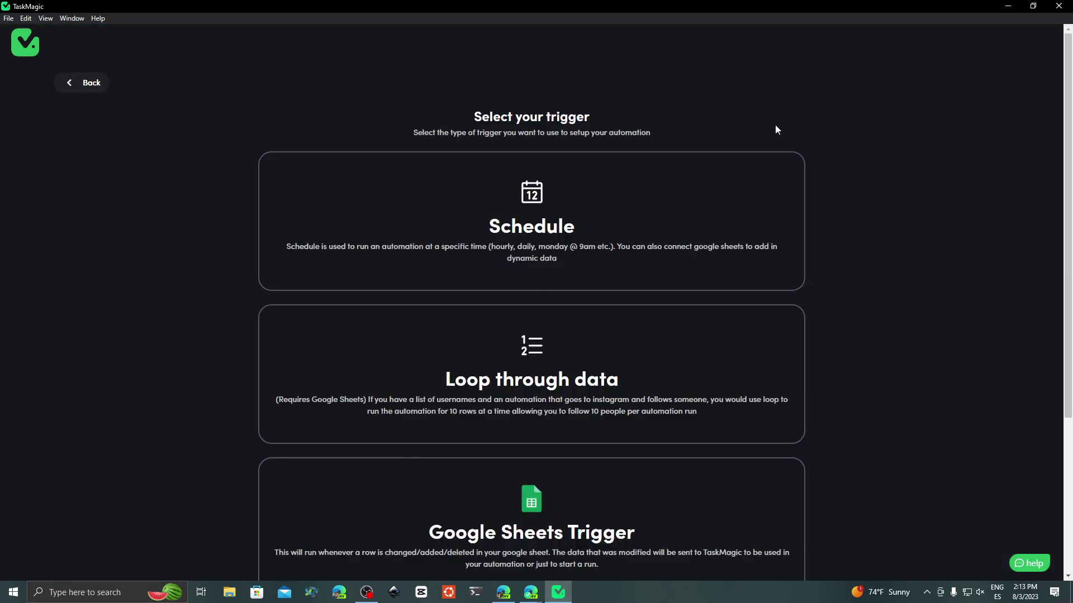
# Choose Loop through data as the trigger and copy the SCRAPE YELLOW PAGES share link.
pyautogui.click(604, 358)
pyautogui.hotkey('alt', 'Tab')
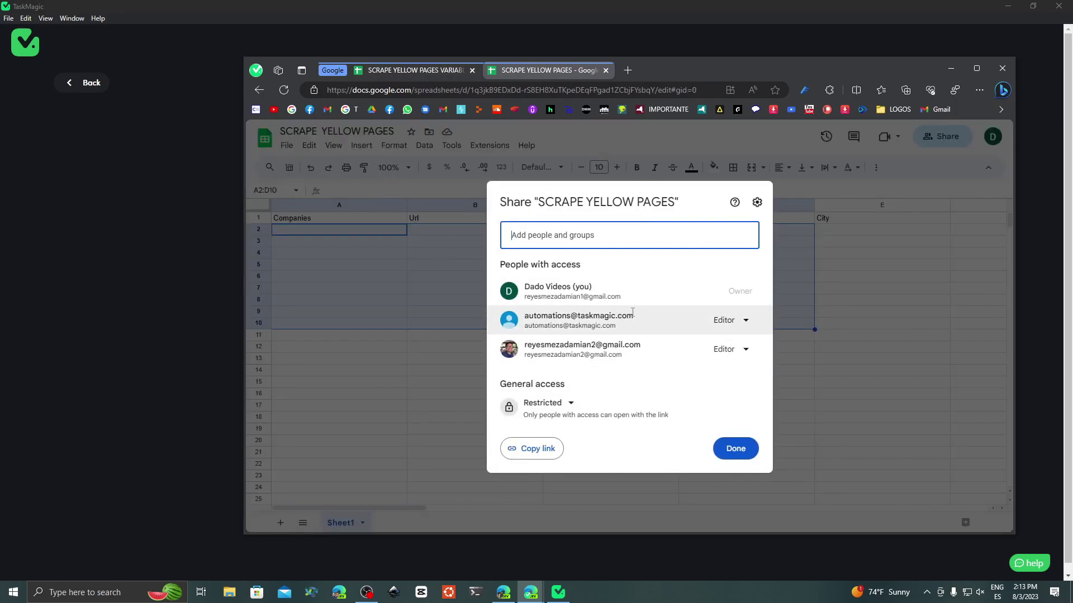
pyautogui.moveTo(634, 317); pyautogui.dragTo(546, 318)
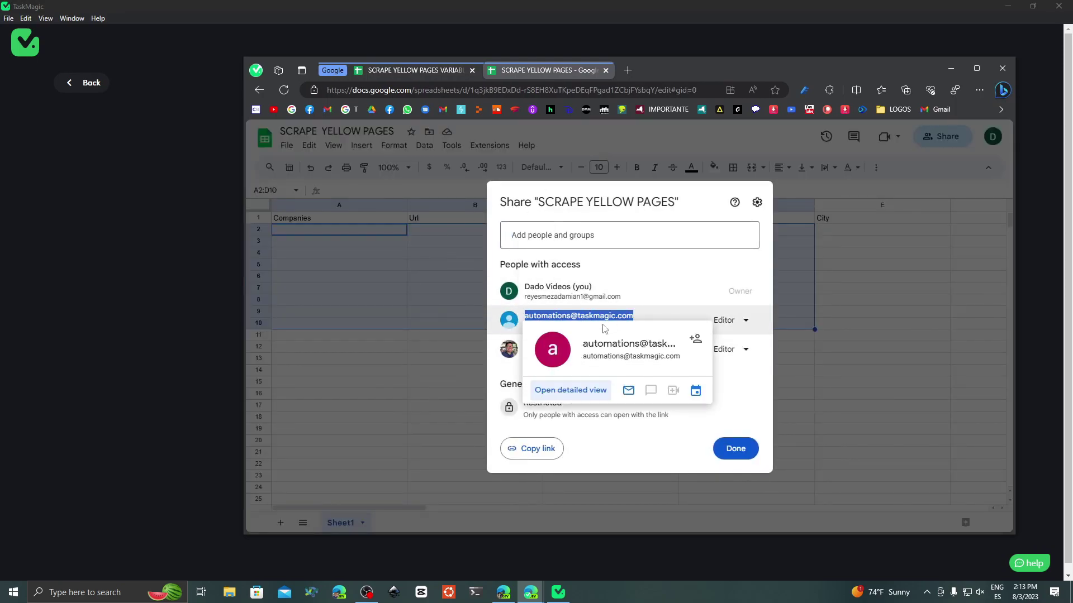
pyautogui.click(543, 449)
# Copy the share link of the SCRAPE YELLOW PAGES VARIABLES spreadsheet.
pyautogui.click(434, 71)
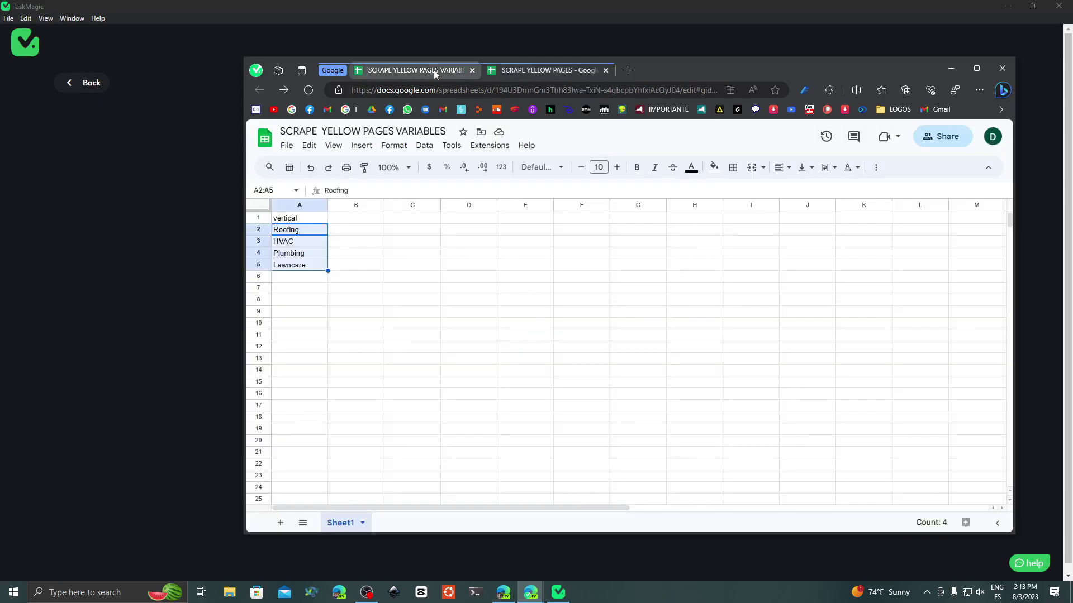
pyautogui.click(942, 137)
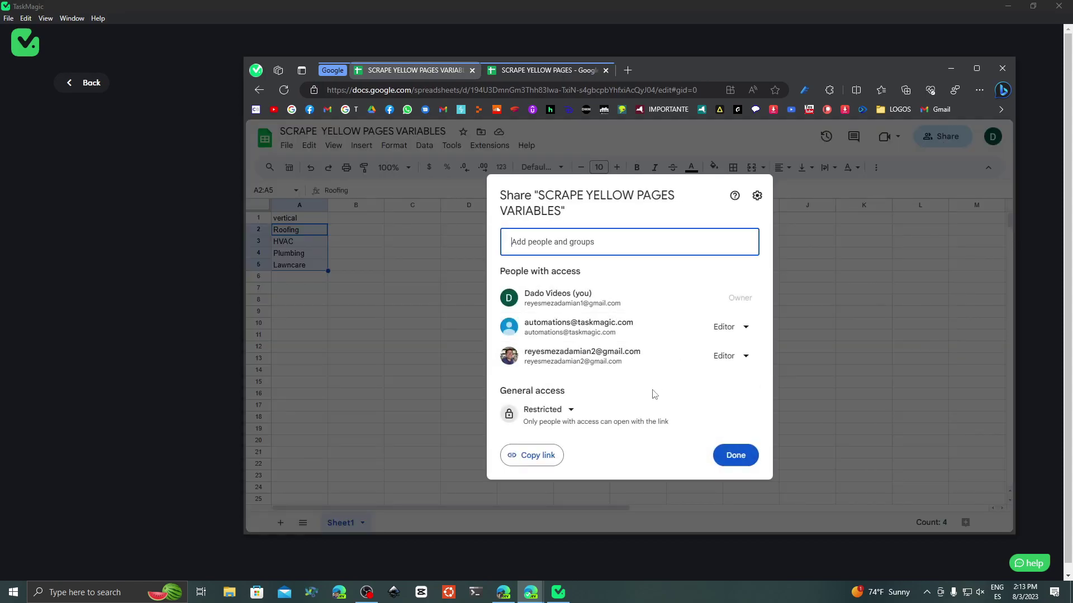
pyautogui.click(538, 467)
pyautogui.click(412, 367)
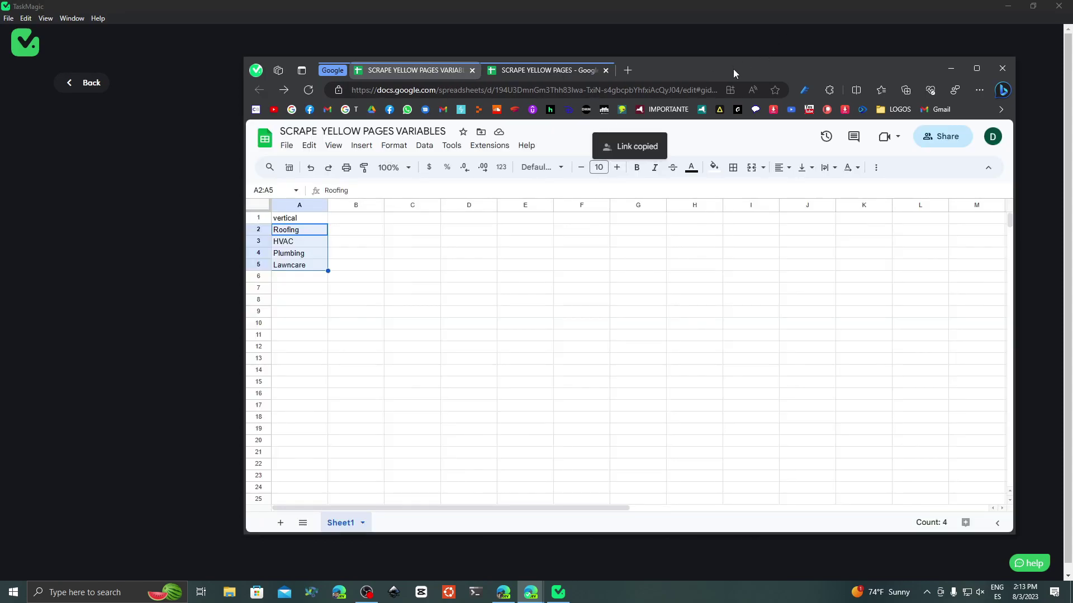
# Connect Sheet1 of SCRAPE YELLOW PAGES VARIABLES as loop data, confirming the vertical header.
pyautogui.click(950, 68)
pyautogui.click(572, 180)
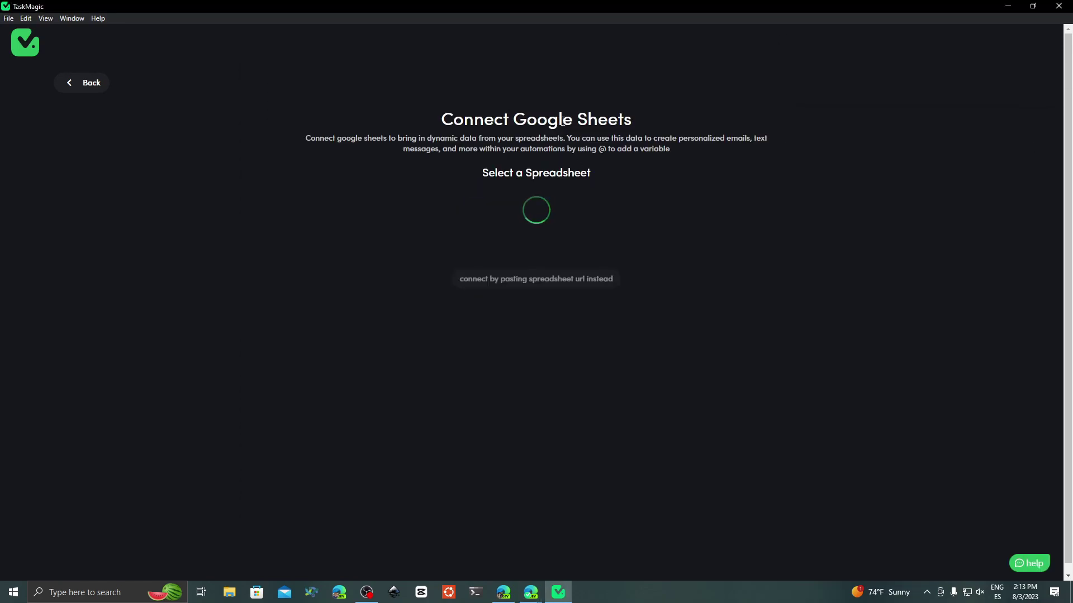
pyautogui.click(567, 212)
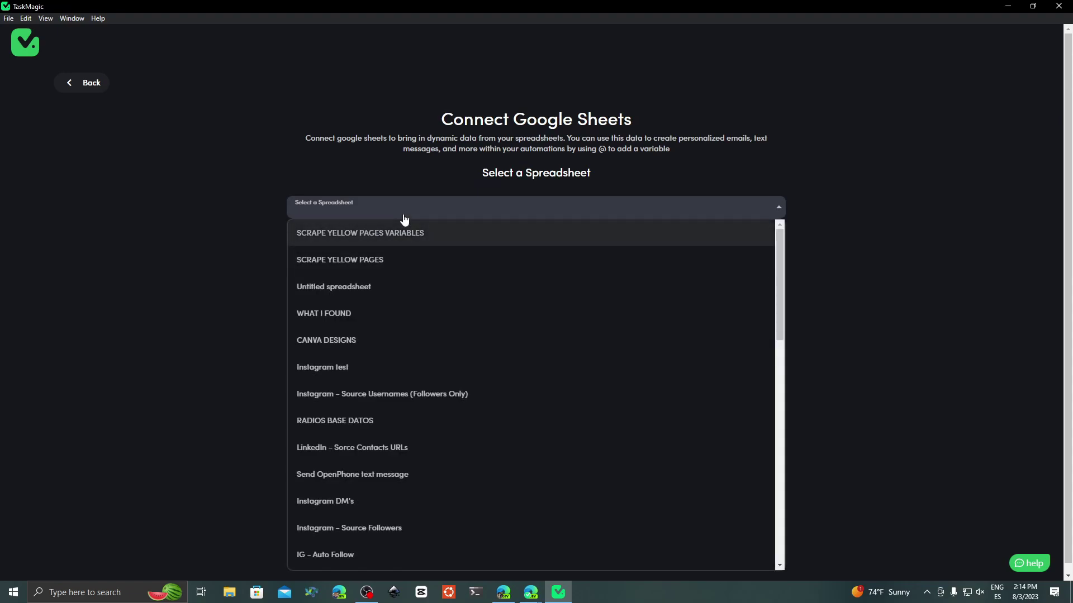
pyautogui.click(393, 235)
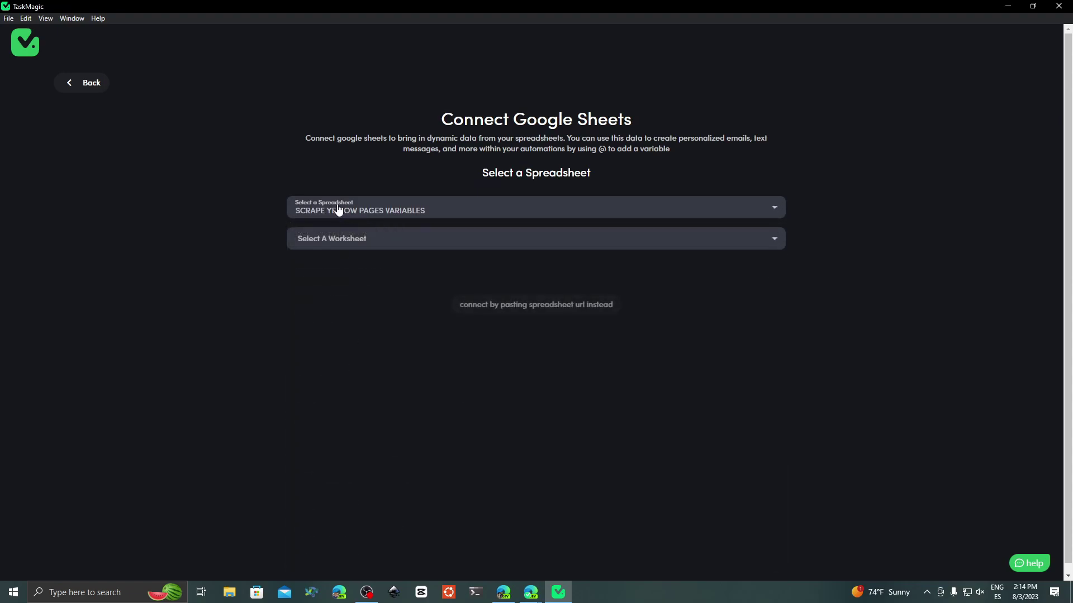
pyautogui.click(444, 237)
pyautogui.click(308, 276)
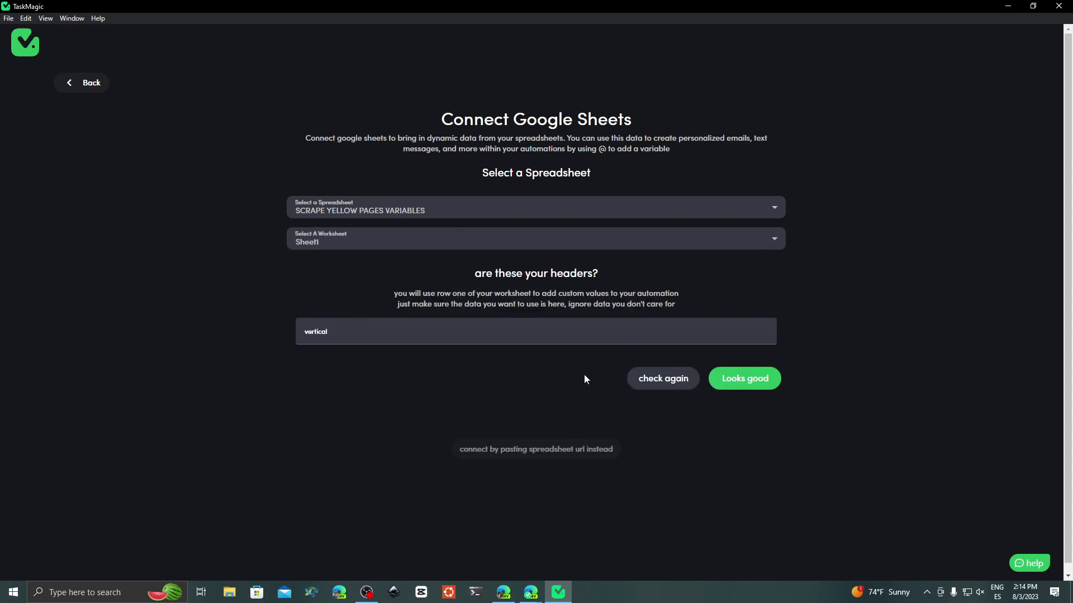
pyautogui.click(741, 378)
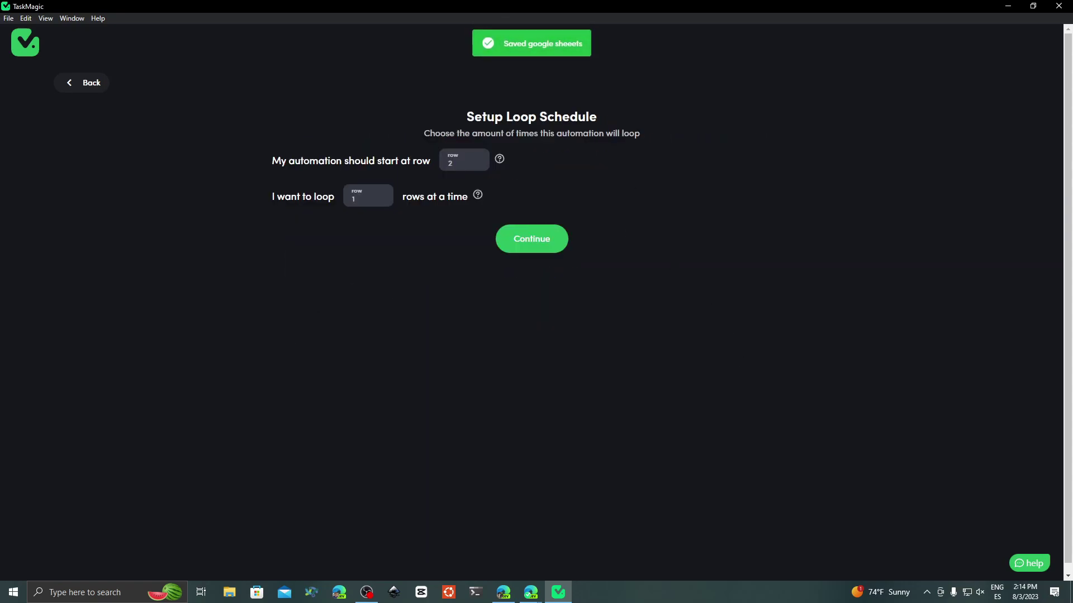
# Save the loop trigger starting at row 2, one row per loop, without a schedule.
pyautogui.hotkey('alt', 'Tab')
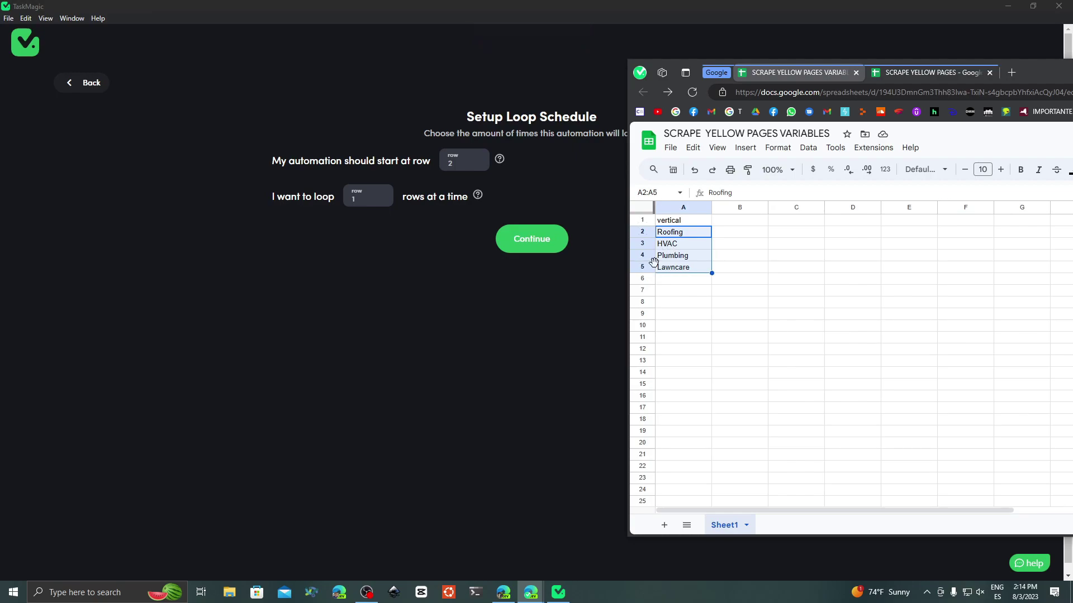
pyautogui.click(382, 204)
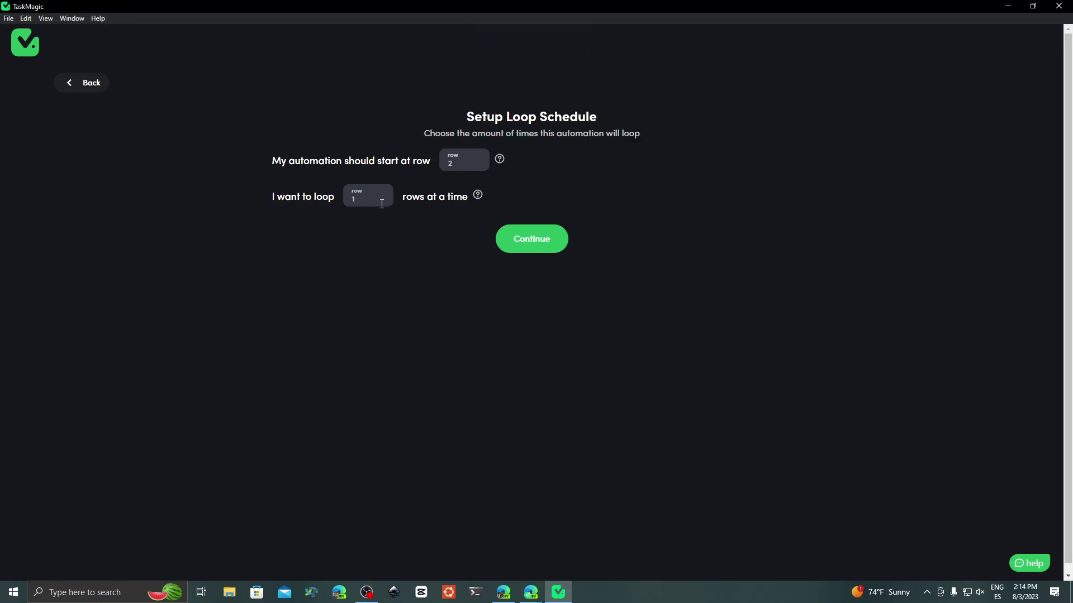
pyautogui.click(537, 251)
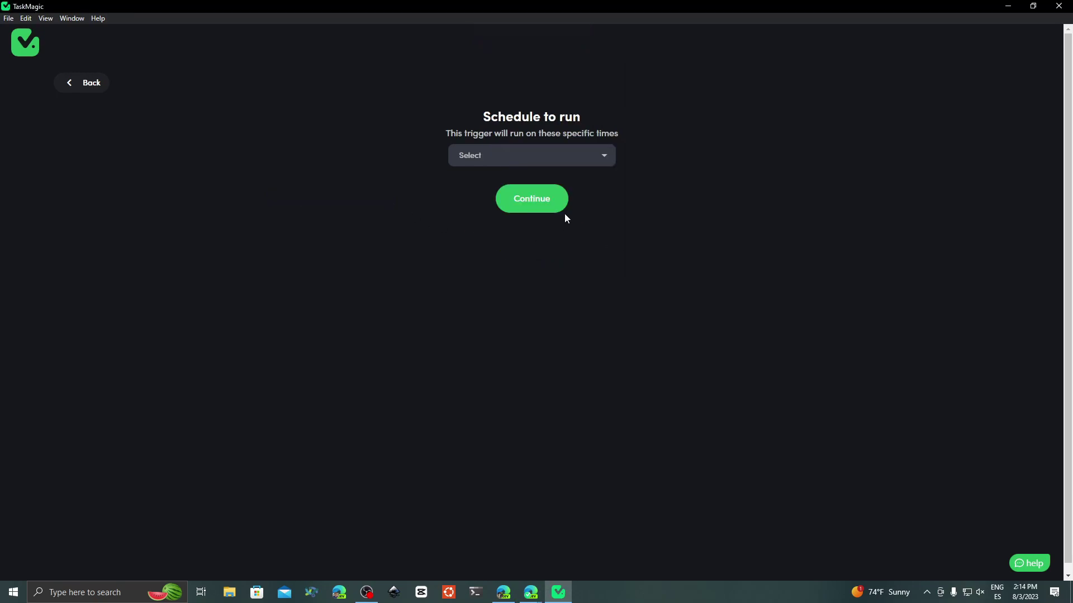
pyautogui.click(534, 202)
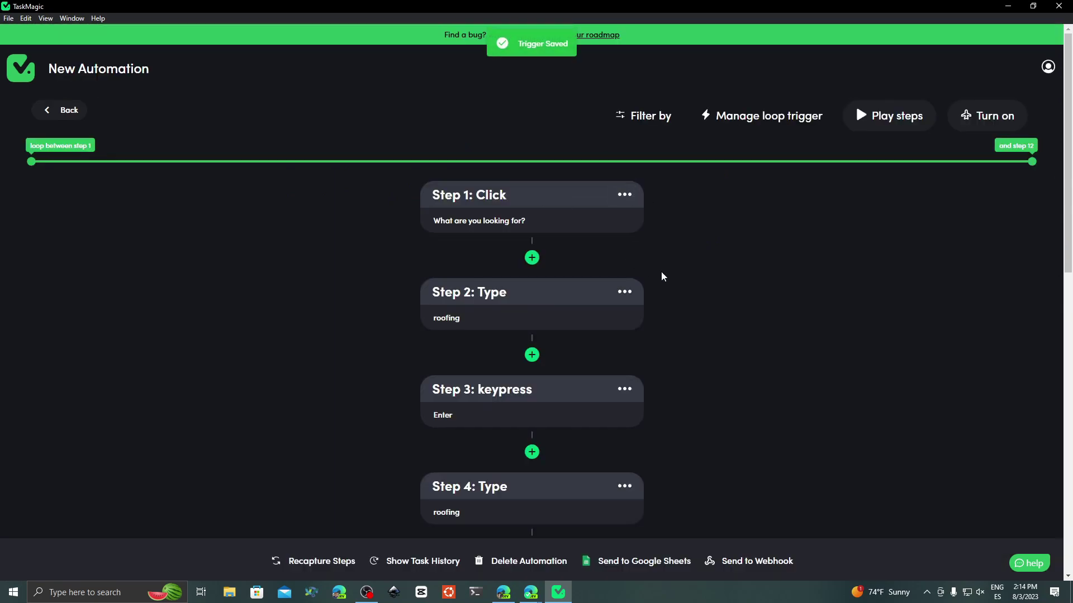
# Export results to SCRAPE YELLOW PAGES Sheet1, confirming the Companies, Url, Phone, Address, City headers.
pyautogui.click(662, 561)
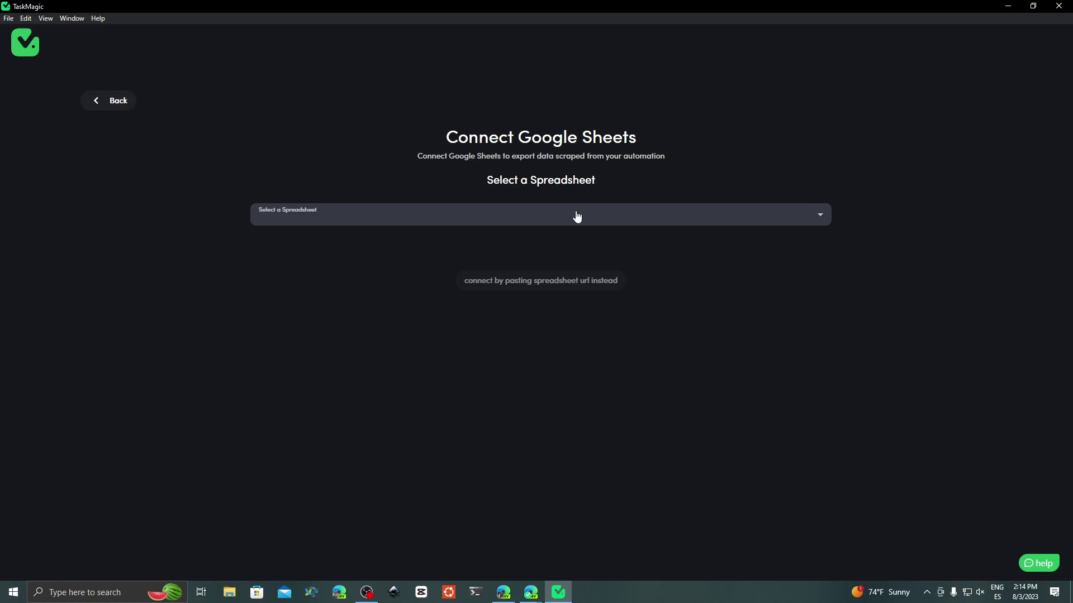
pyautogui.click(577, 216)
pyautogui.click(321, 270)
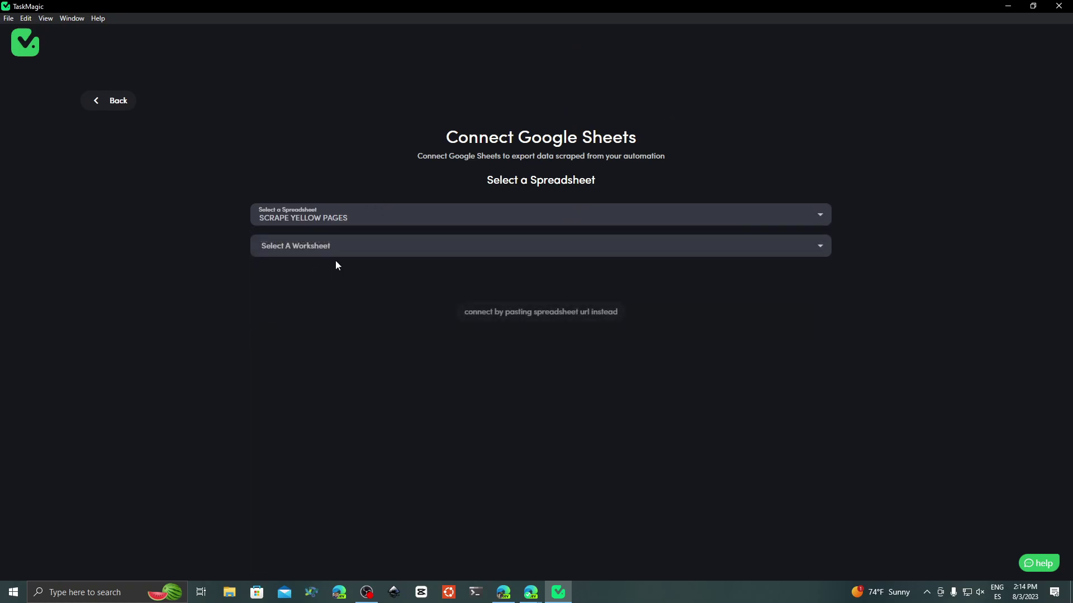
pyautogui.click(350, 253)
pyautogui.click(329, 274)
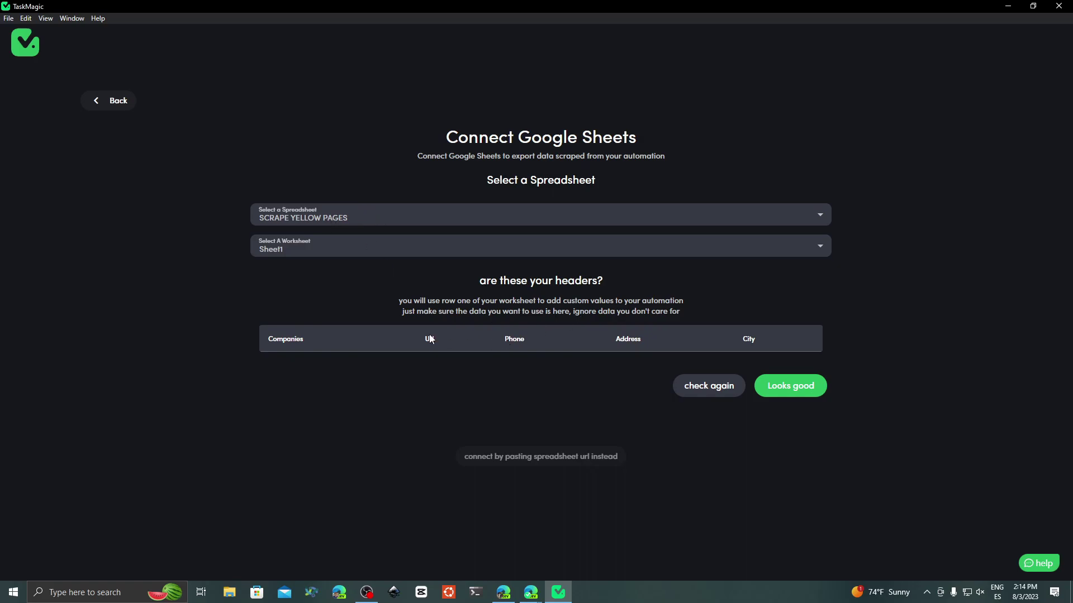
pyautogui.click(782, 394)
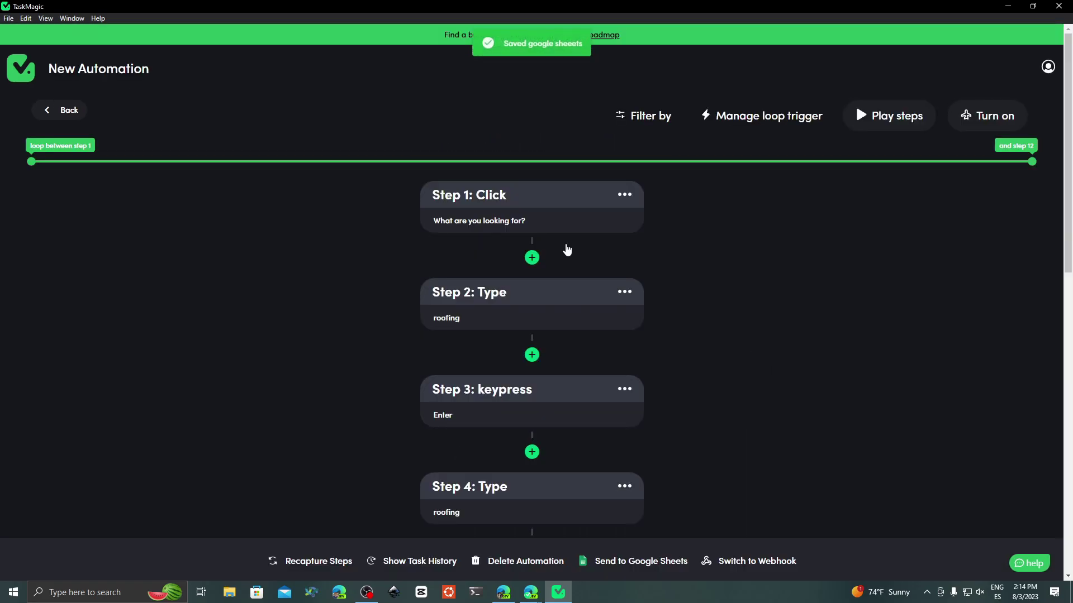
# Move the loop's starting point to step 2.
pyautogui.scroll(-10, 702, 274)
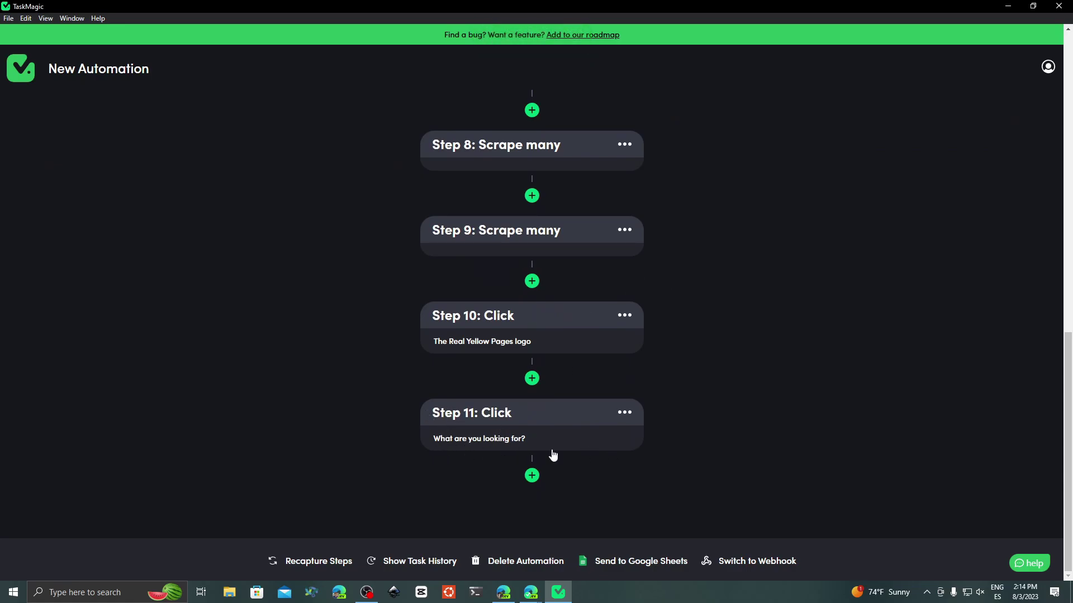
pyautogui.scroll(10, 592, 447)
pyautogui.scroll(3, 599, 378)
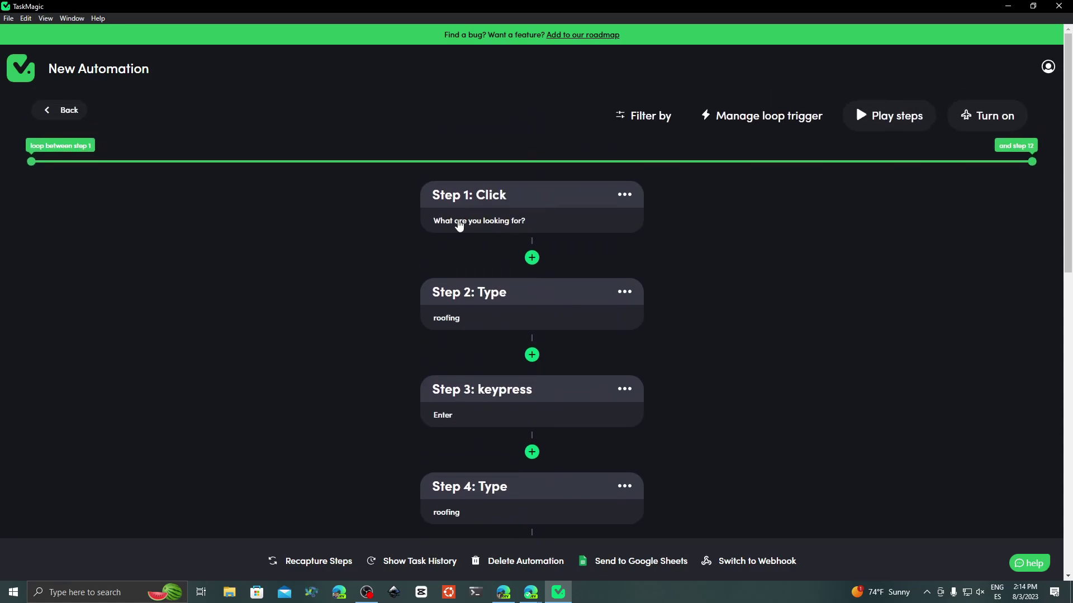
pyautogui.moveTo(47, 166); pyautogui.dragTo(131, 162)
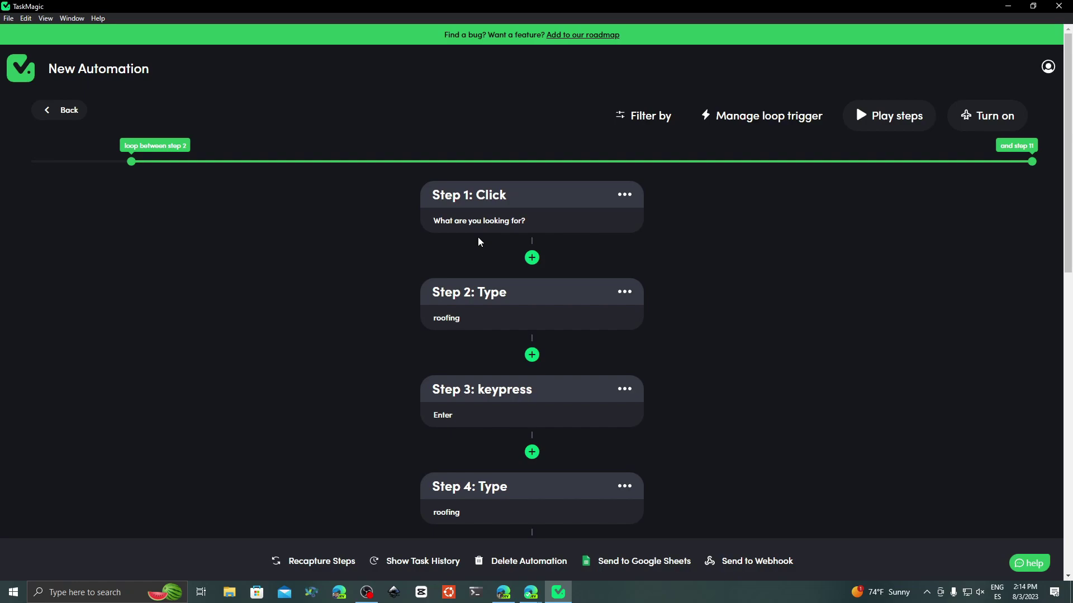
# Delete the duplicate Type roofing step.
pyautogui.scroll(-1, 384, 286)
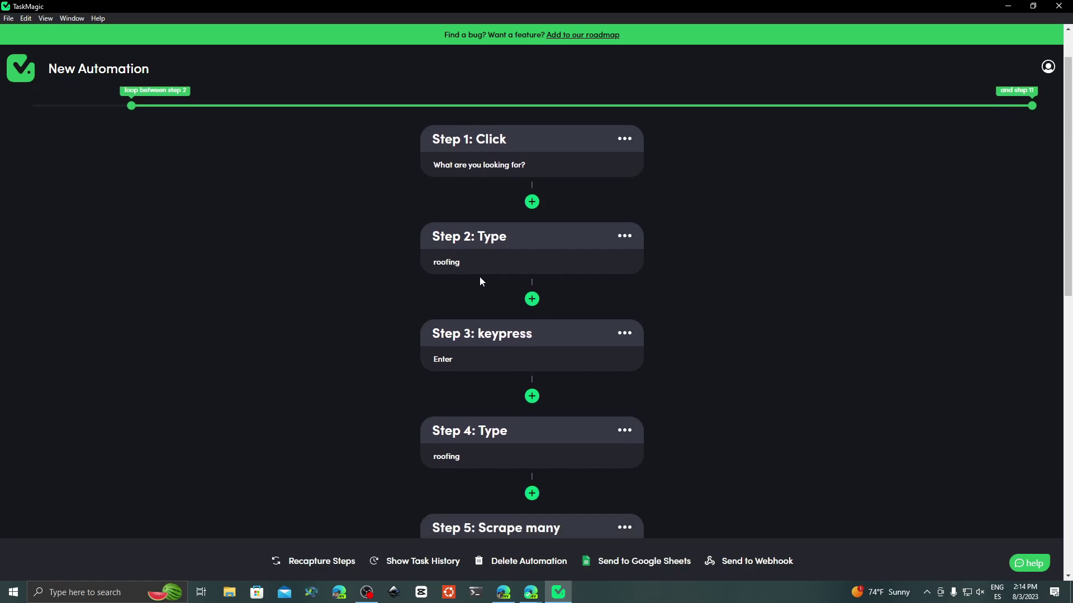
pyautogui.click(624, 430)
pyautogui.click(585, 411)
pyautogui.scroll(1, 705, 352)
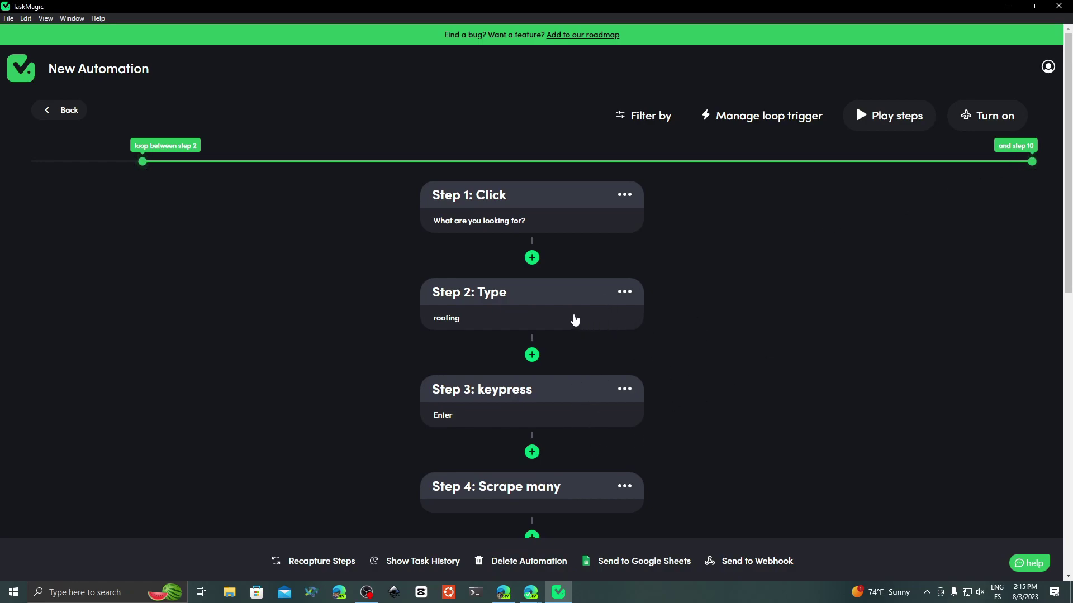
pyautogui.click(575, 320)
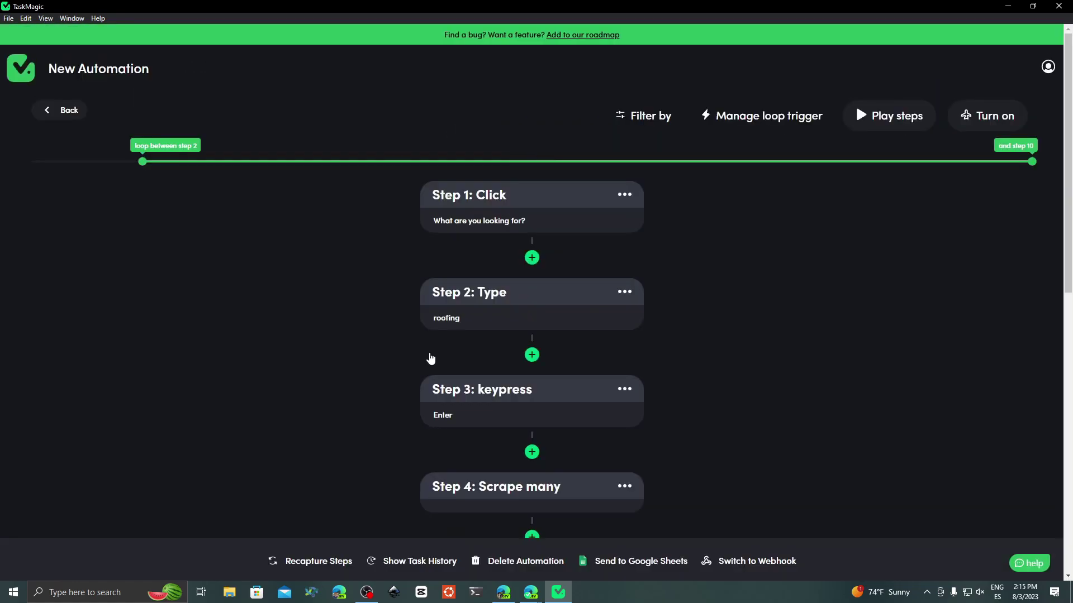
pyautogui.click(489, 321)
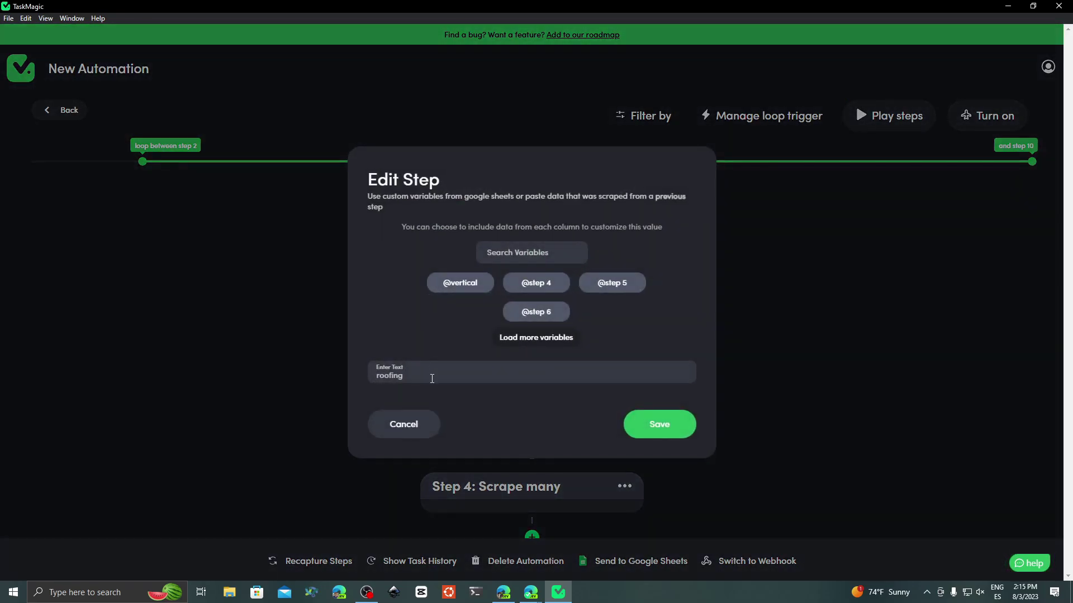
pyautogui.hotkey('ctrl', 'a')
pyautogui.press('BackSpace')
pyautogui.click(435, 283)
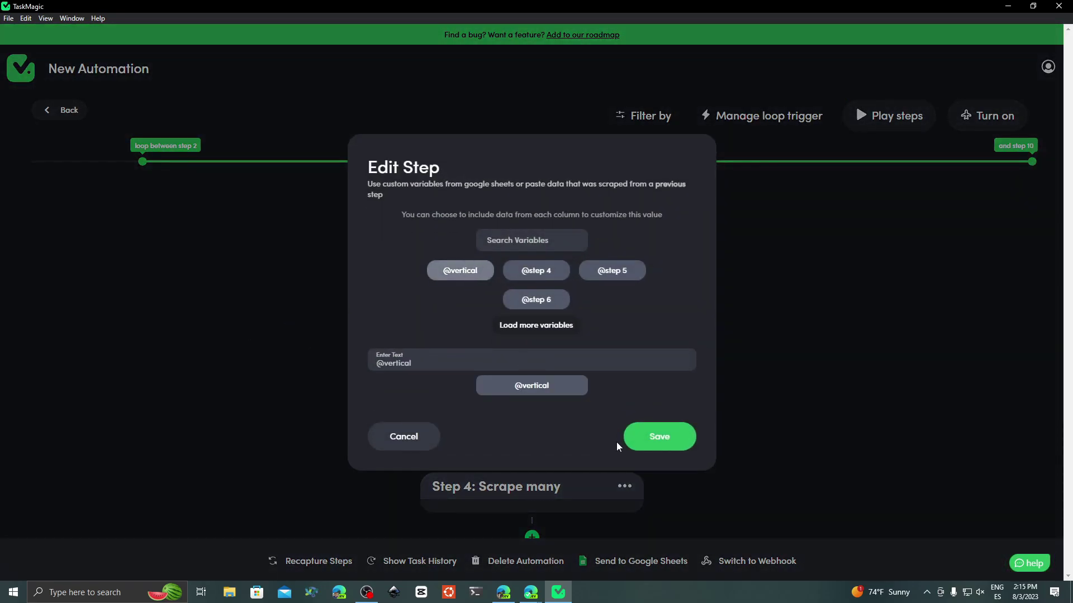
pyautogui.click(677, 438)
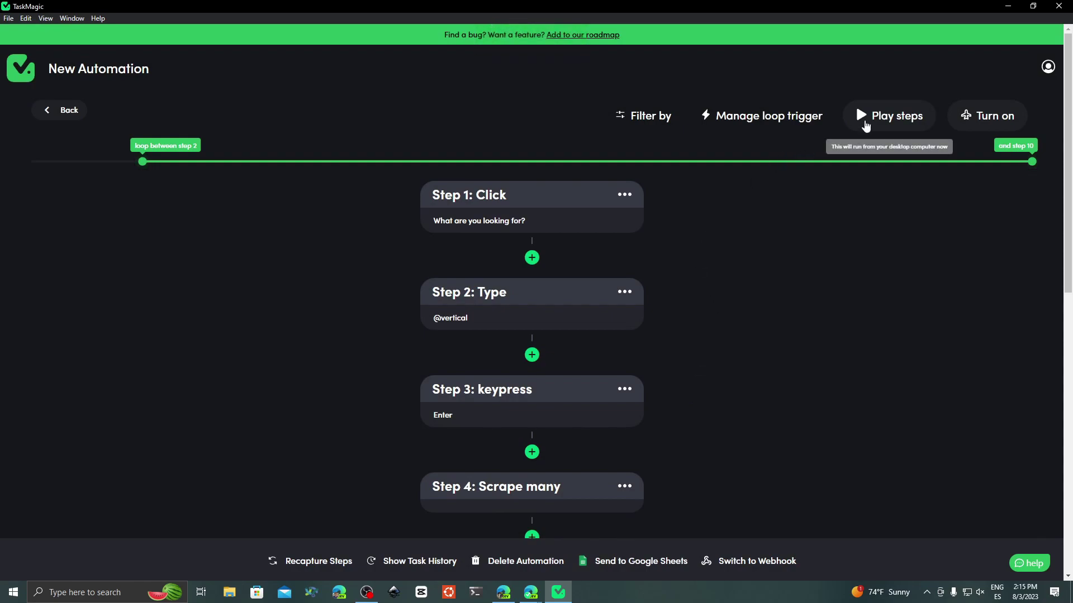
# Run the automation to loop Yellow Pages searches for Roofing, HVAC, Plumbing and Lawncare in Los Angeles.
pyautogui.click(865, 126)
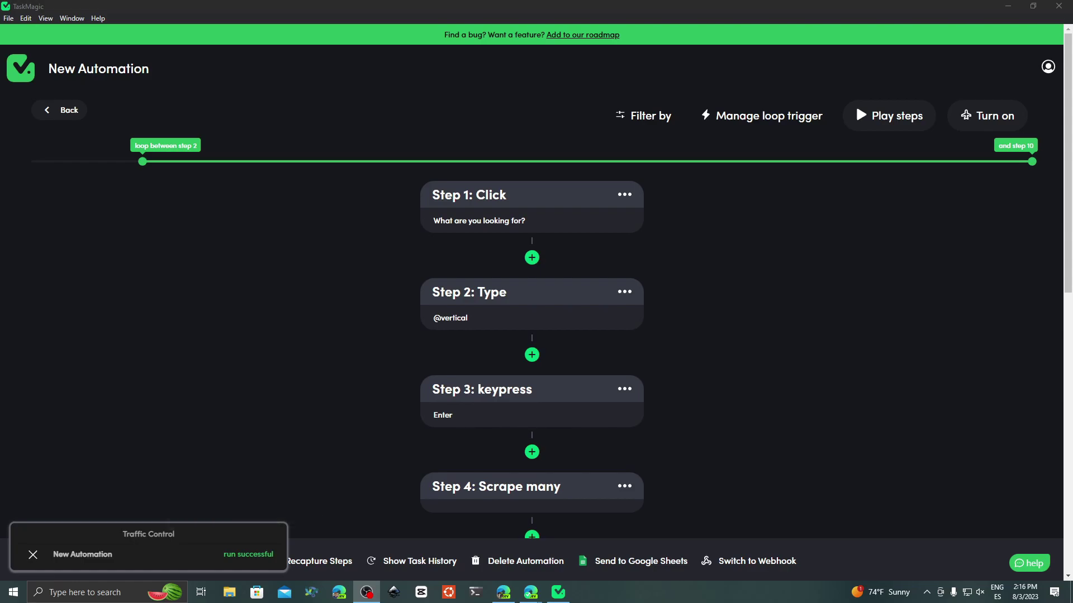
pyautogui.hotkey('alt', 'Tab')
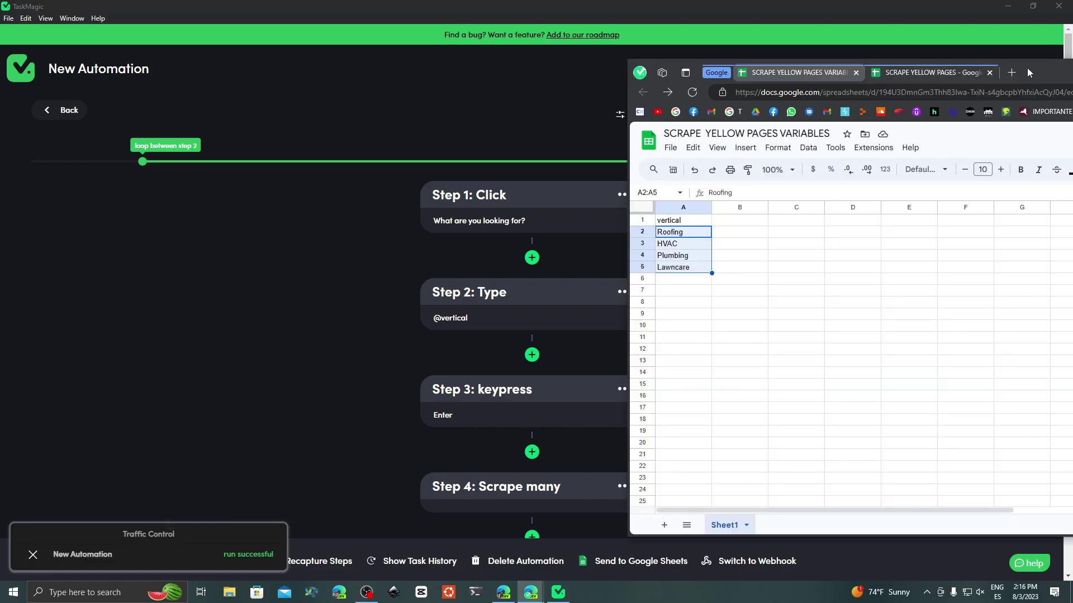
pyautogui.moveTo(1030, 73); pyautogui.dragTo(588, 63)
pyautogui.click(491, 67)
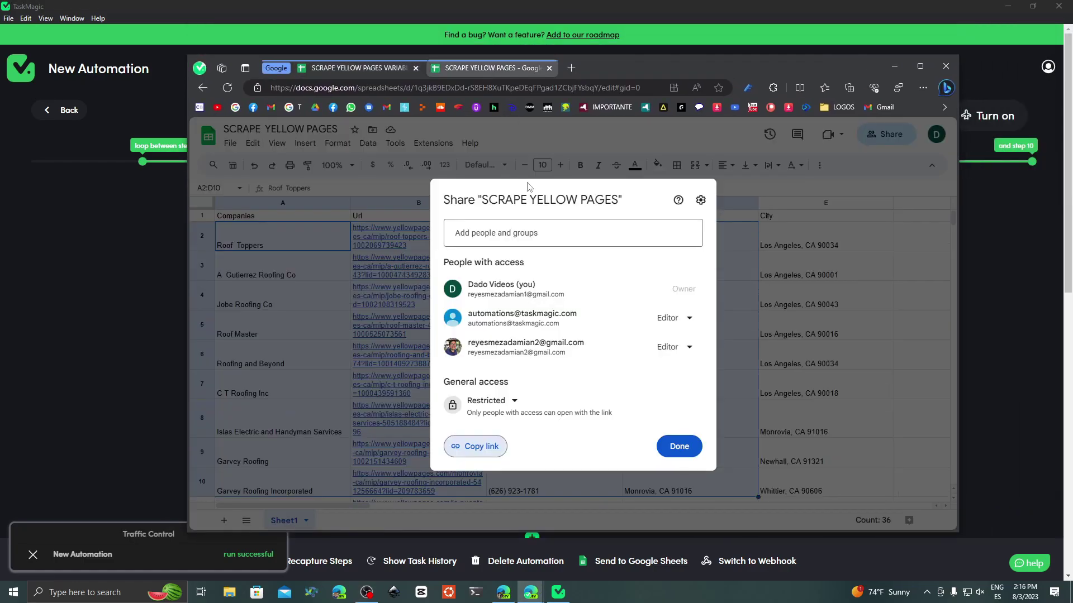
pyautogui.click(409, 305)
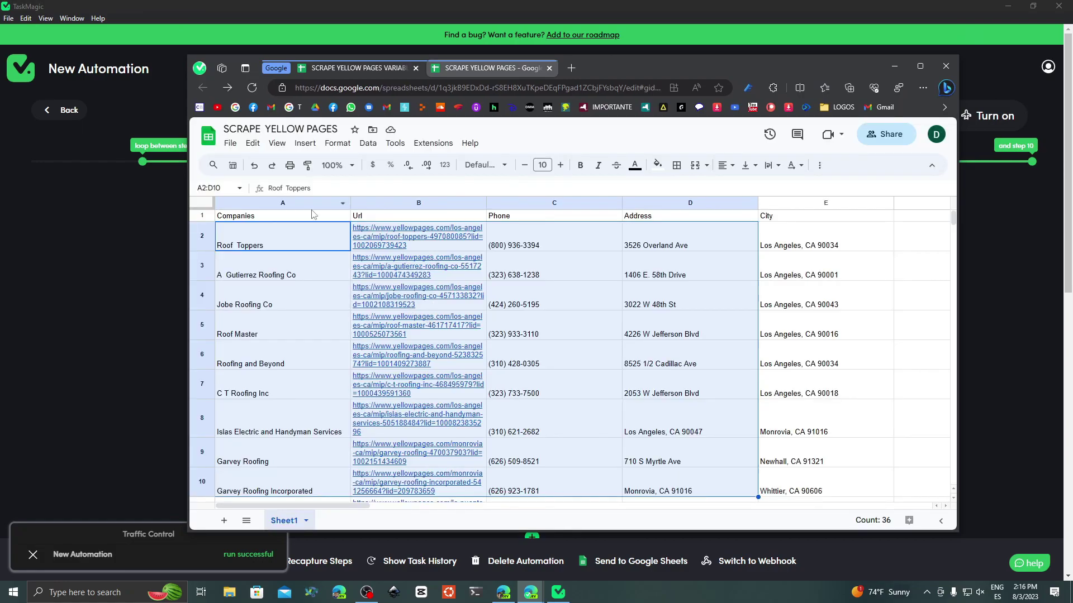
pyautogui.click(312, 245)
pyautogui.scroll(-6, 313, 246)
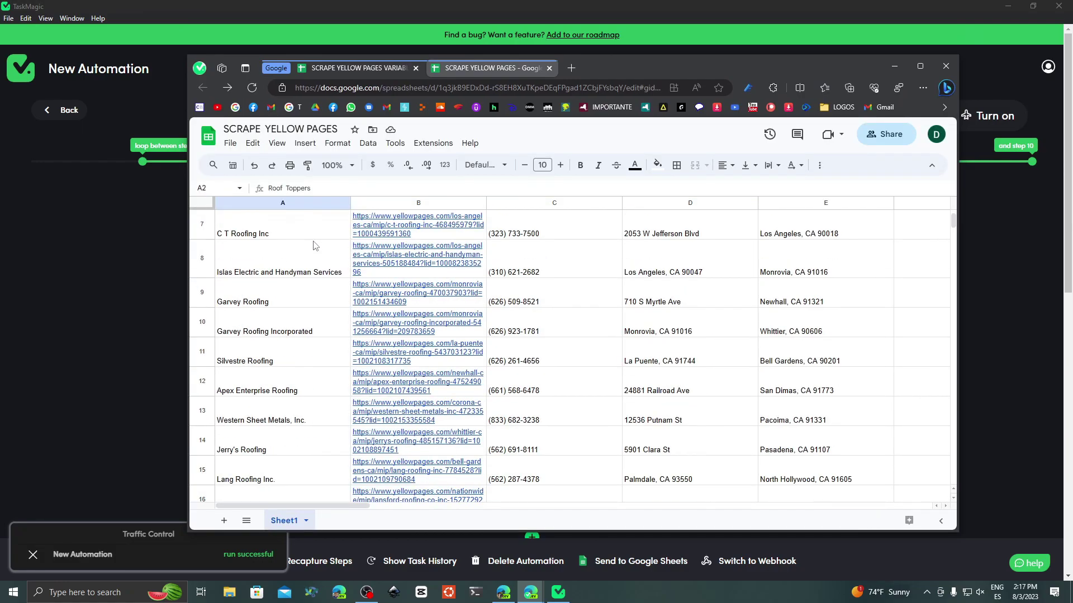
pyautogui.scroll(-7, 314, 246)
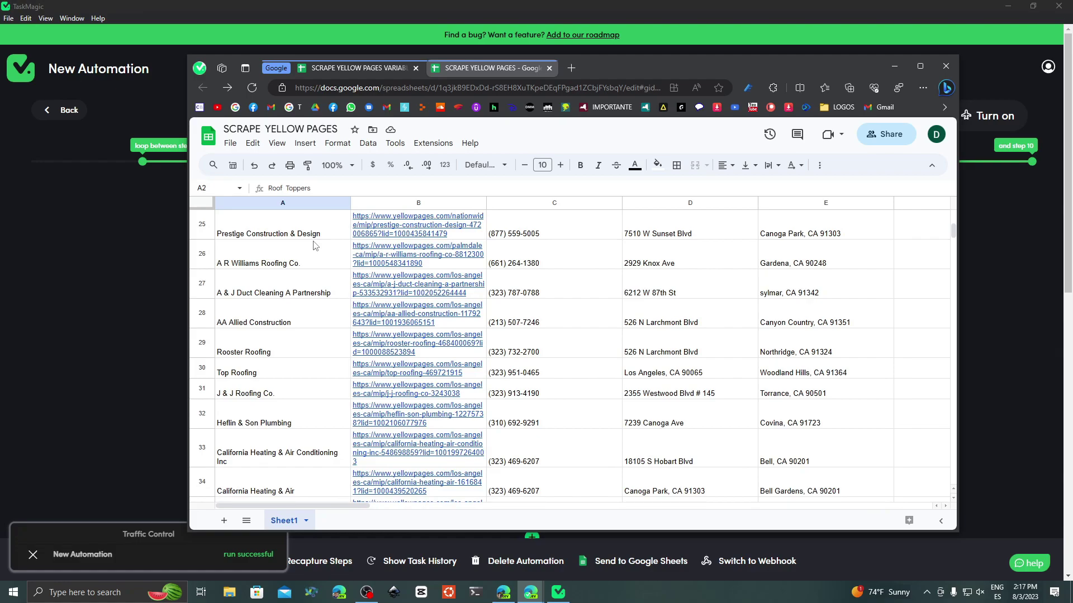
pyautogui.scroll(-4, 298, 277)
pyautogui.click(294, 282)
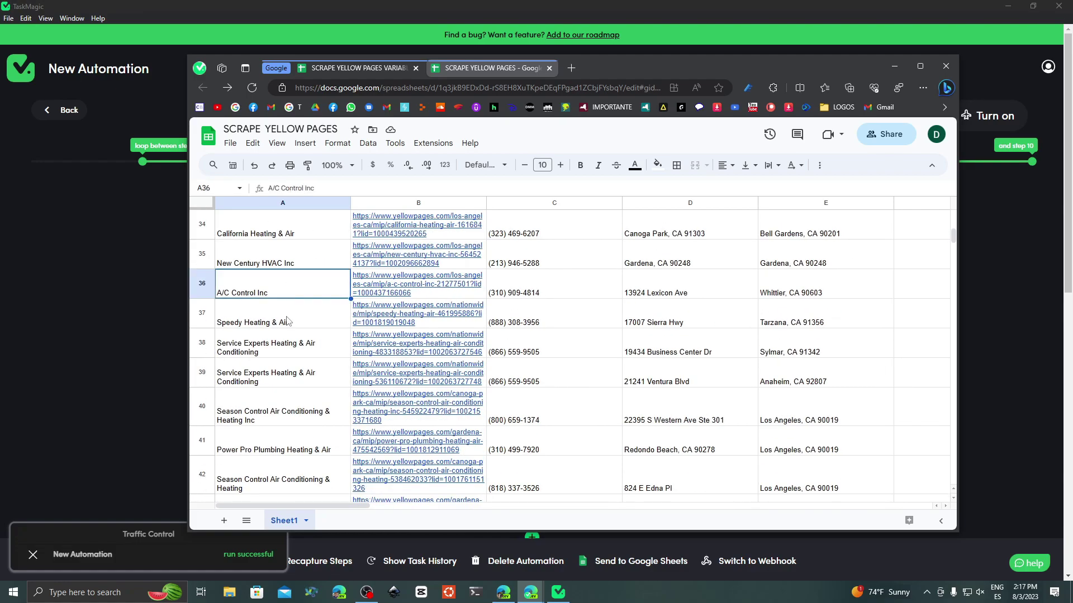
pyautogui.click(283, 321)
pyautogui.scroll(-7, 283, 321)
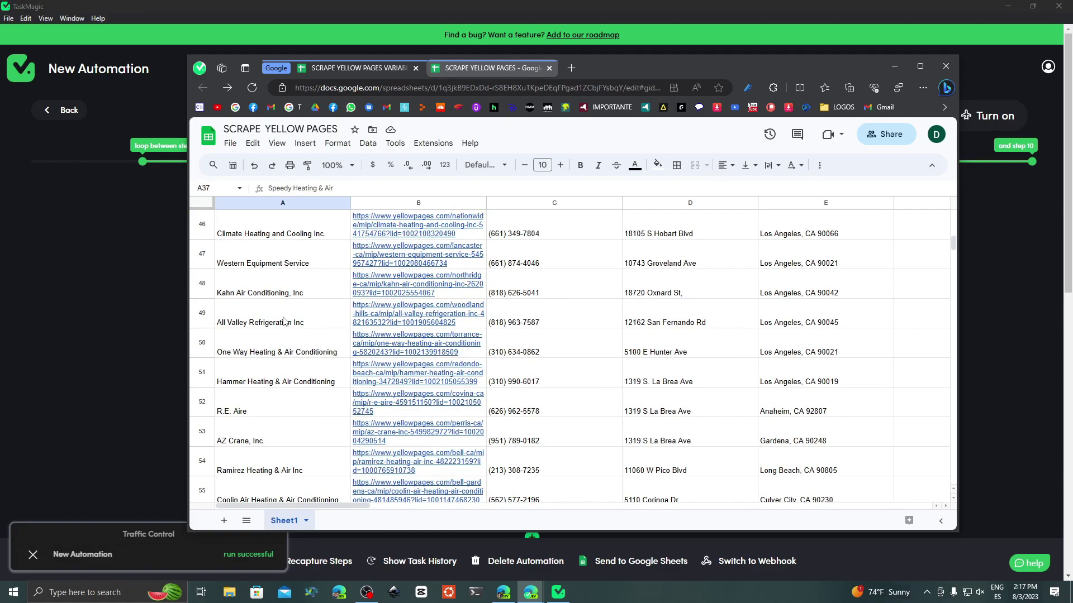
pyautogui.scroll(-4, 283, 323)
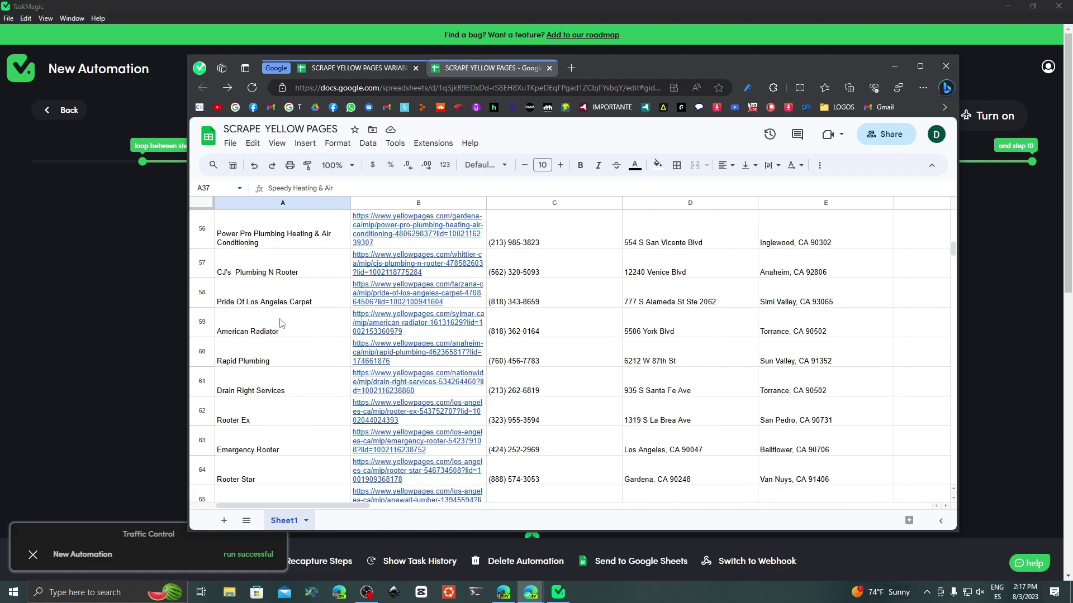
pyautogui.click(279, 323)
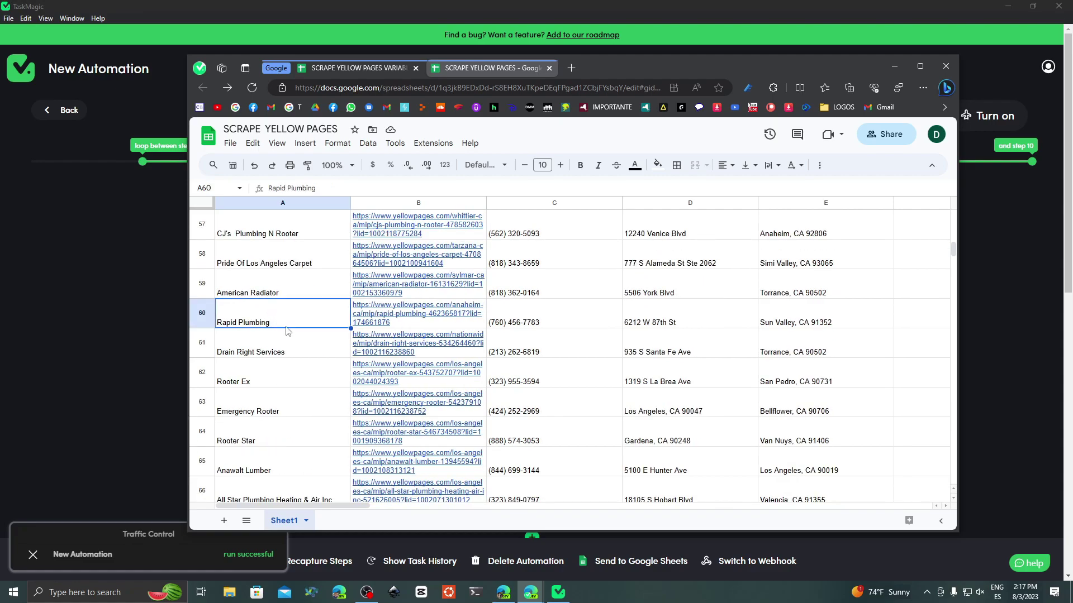
pyautogui.scroll(-2, 287, 333)
pyautogui.scroll(-6, 287, 332)
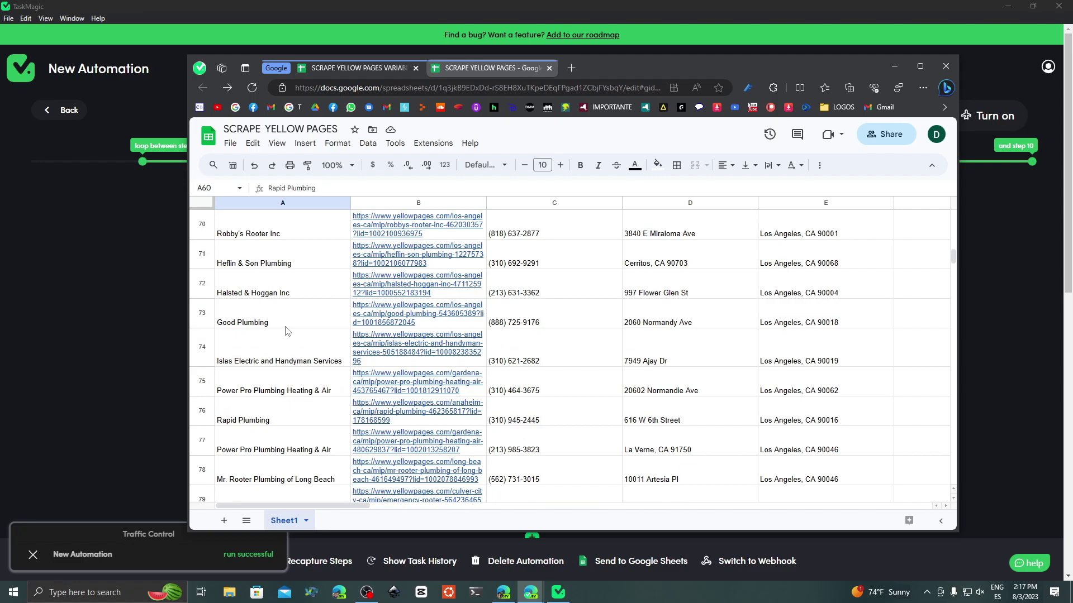
pyautogui.scroll(-6, 287, 331)
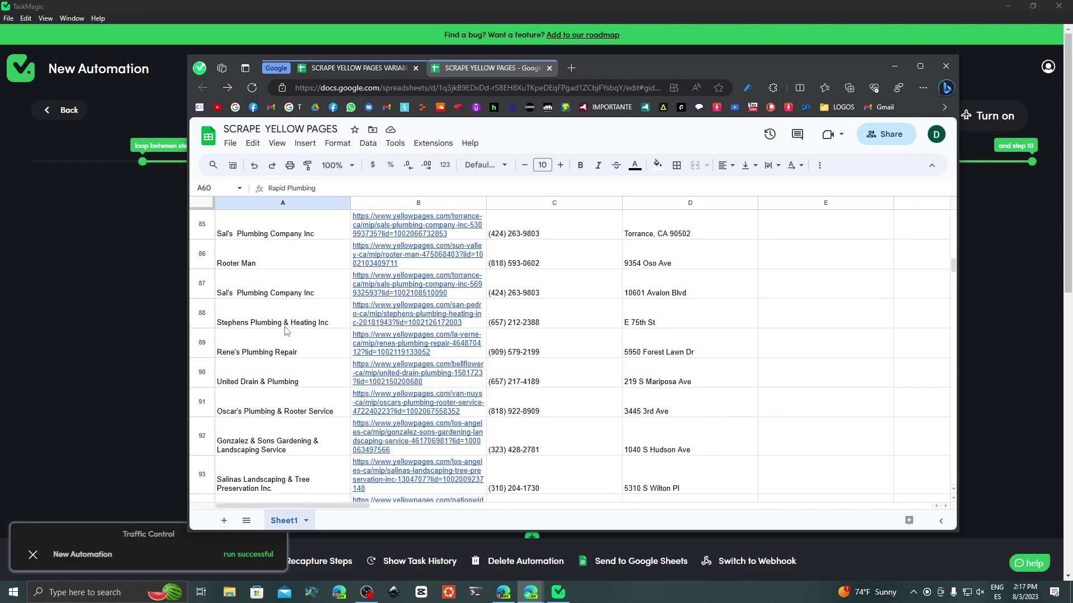
pyautogui.scroll(-5, 287, 331)
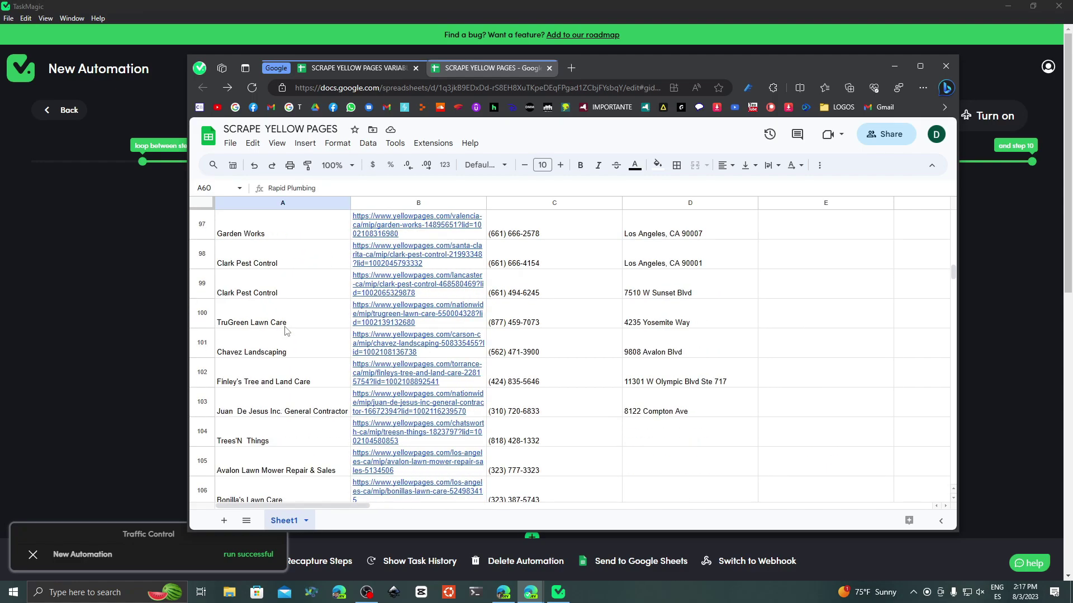
pyautogui.scroll(-1, 284, 331)
pyautogui.click(268, 331)
pyautogui.scroll(-2, 257, 330)
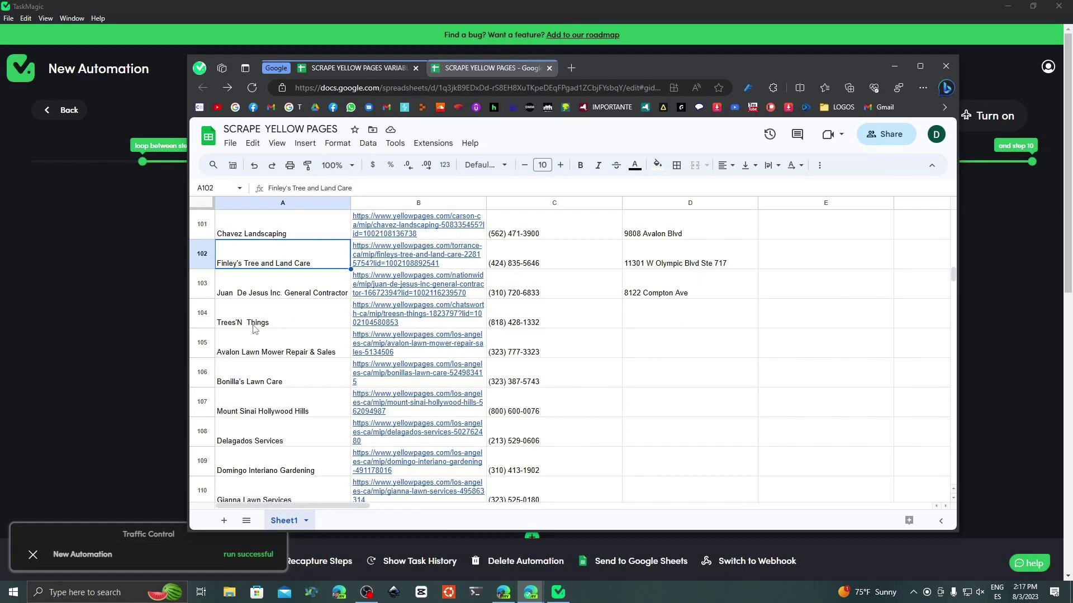
pyautogui.scroll(-10, 254, 328)
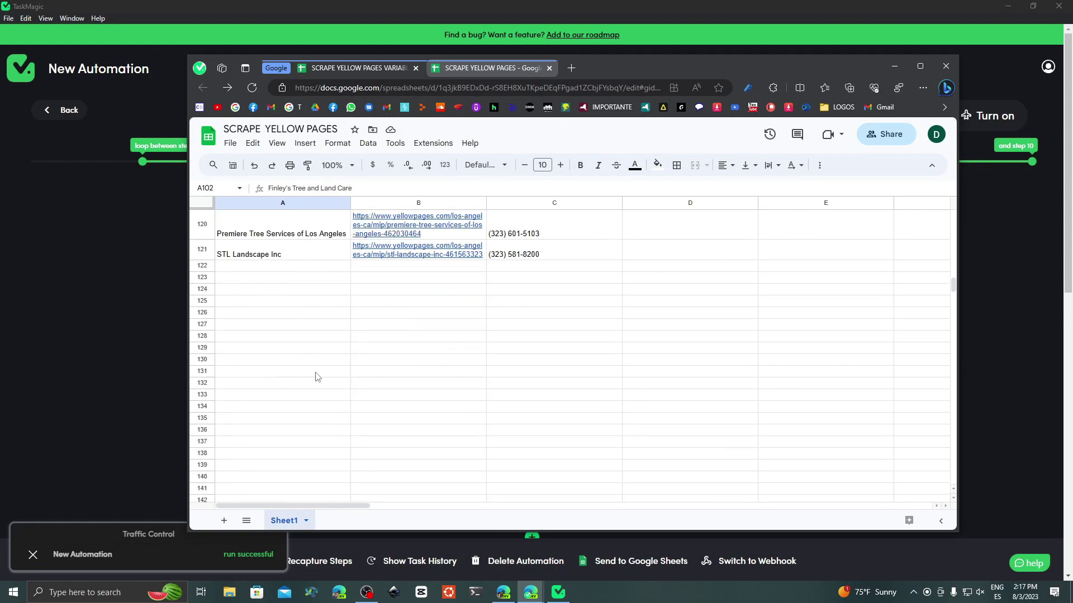
pyautogui.scroll(20, 316, 377)
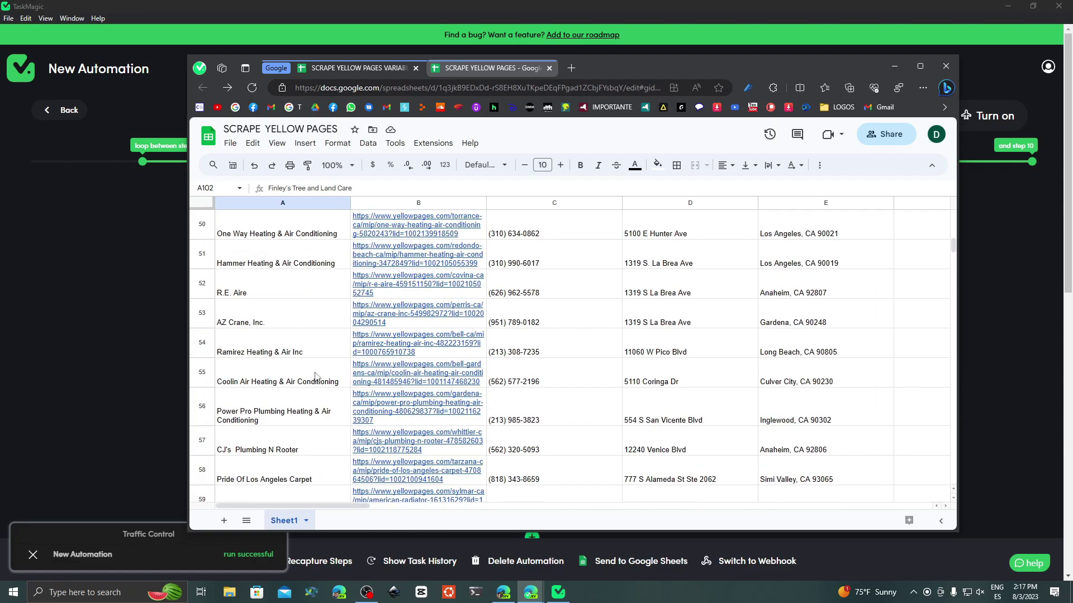
pyautogui.scroll(20, 315, 377)
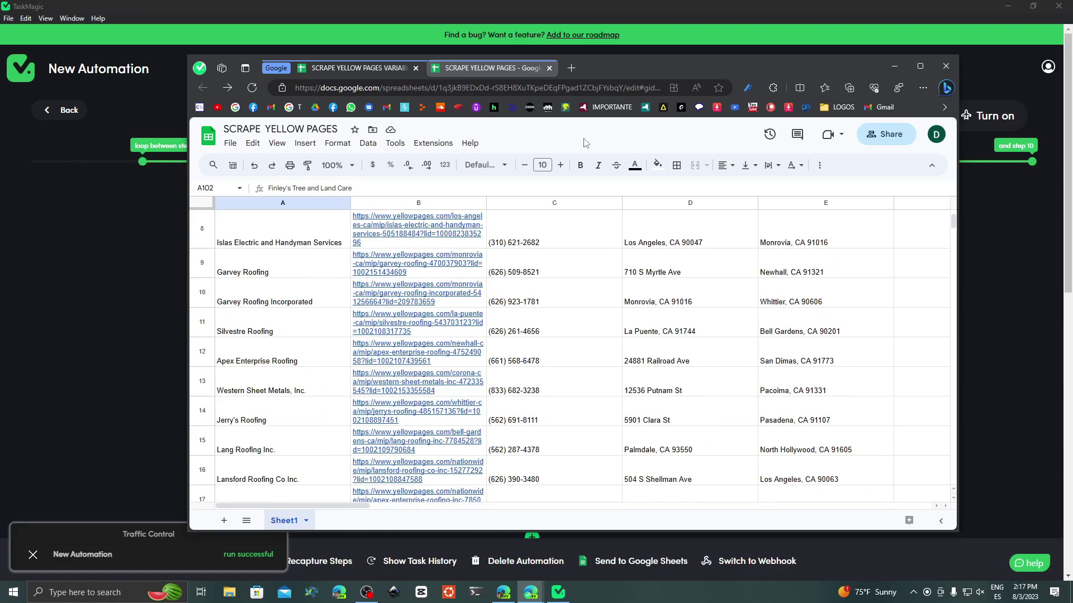
pyautogui.click(946, 66)
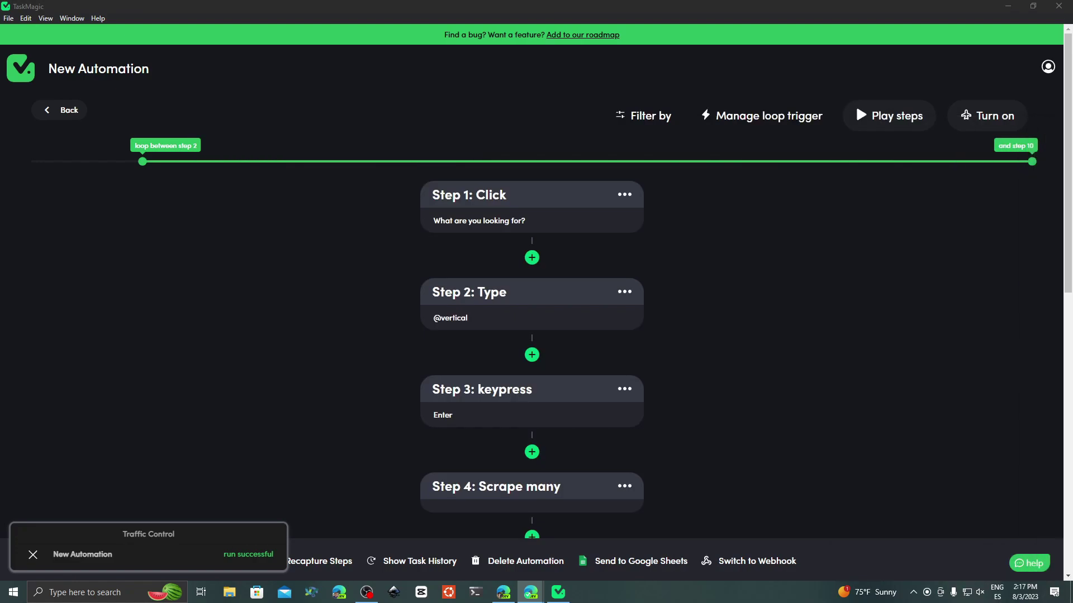